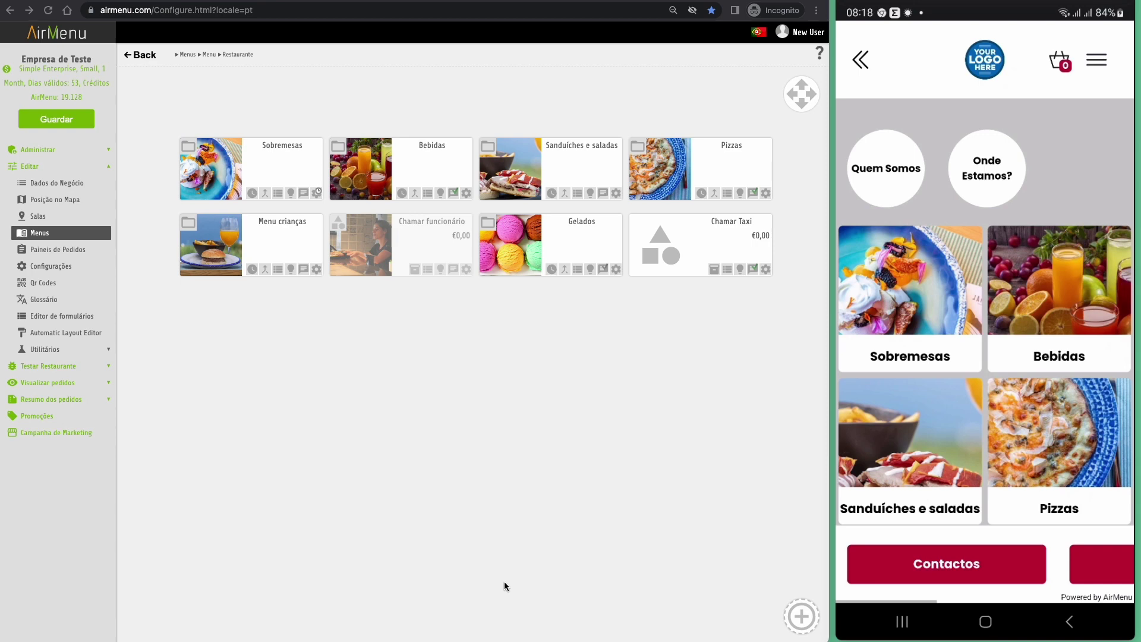
Add three red bar stools to the Sala room's floor plan, keeping their default numbers
click(52, 215)
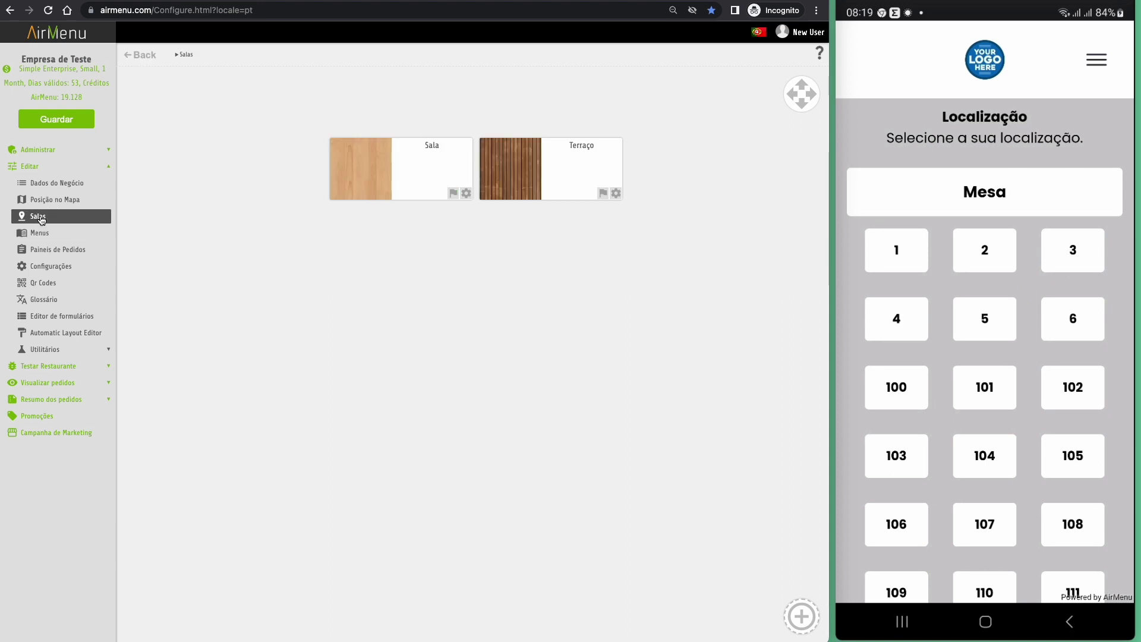
click(434, 172)
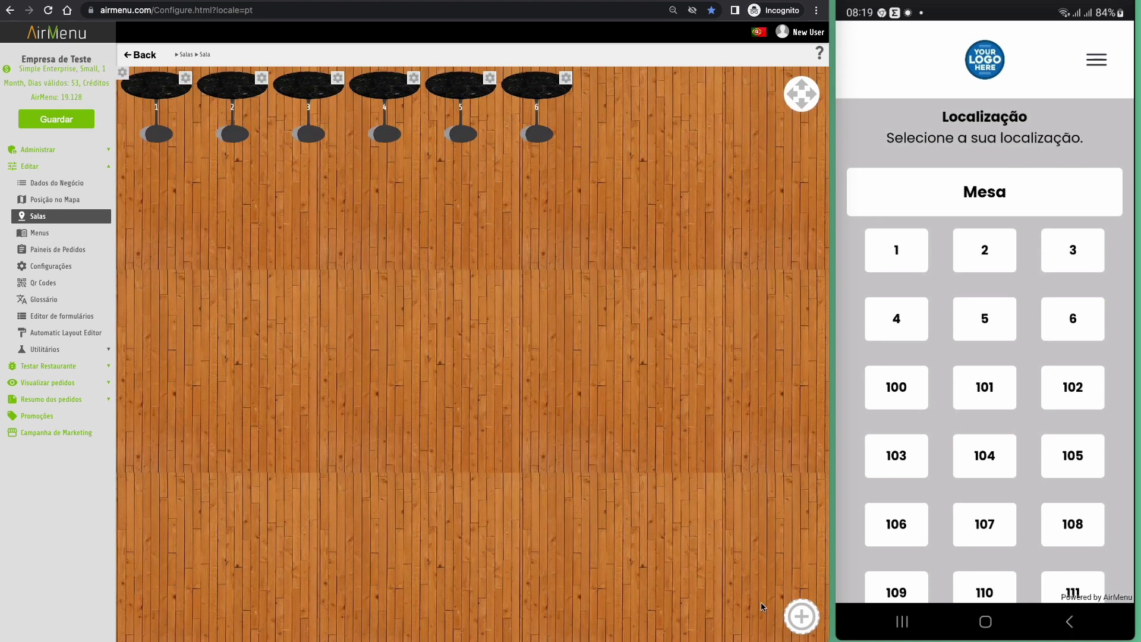
click(802, 618)
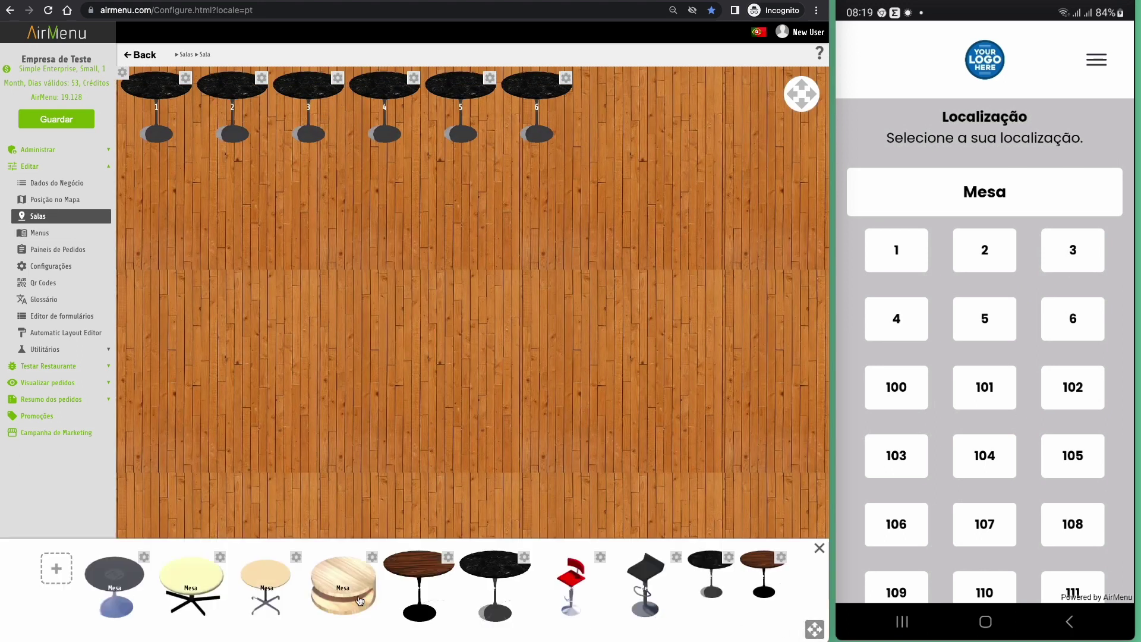
click(572, 592)
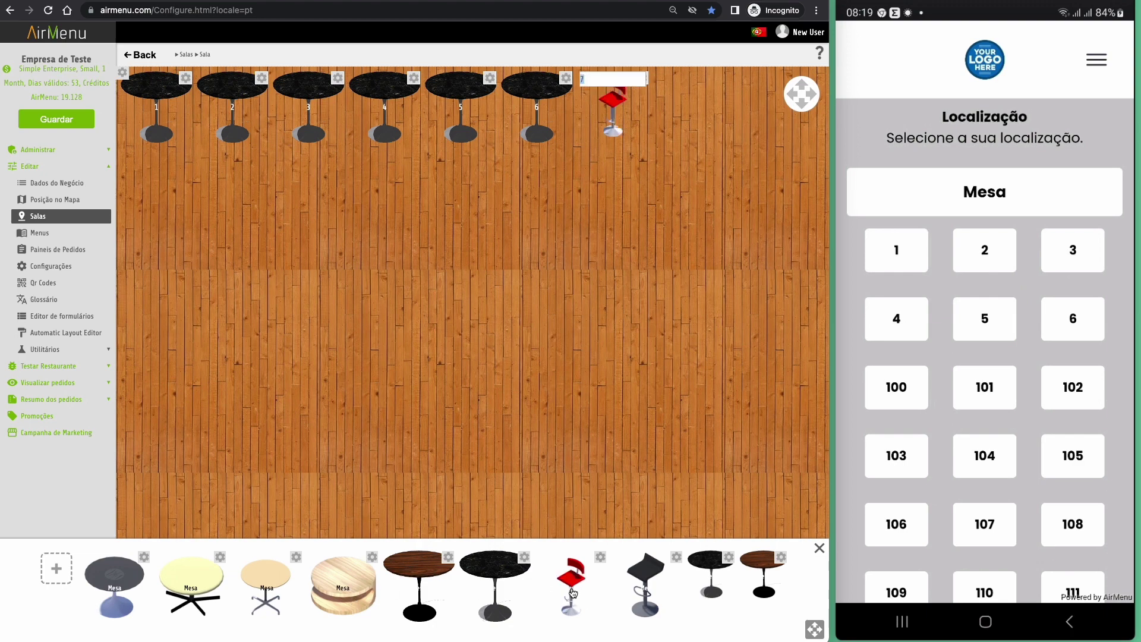
click(572, 593)
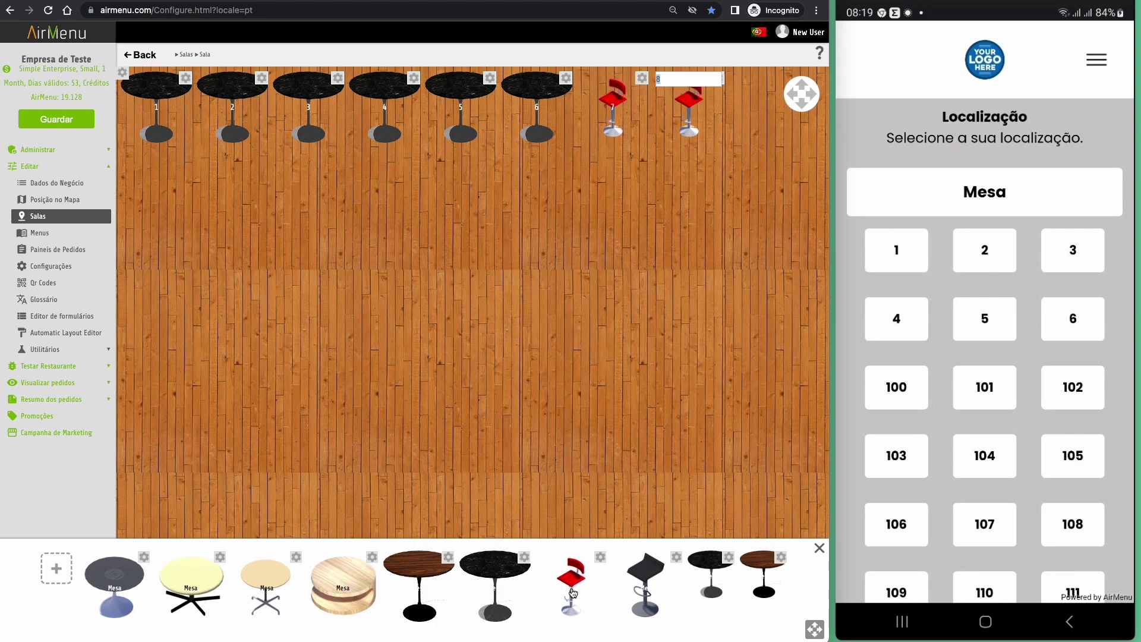
click(572, 593)
click(607, 332)
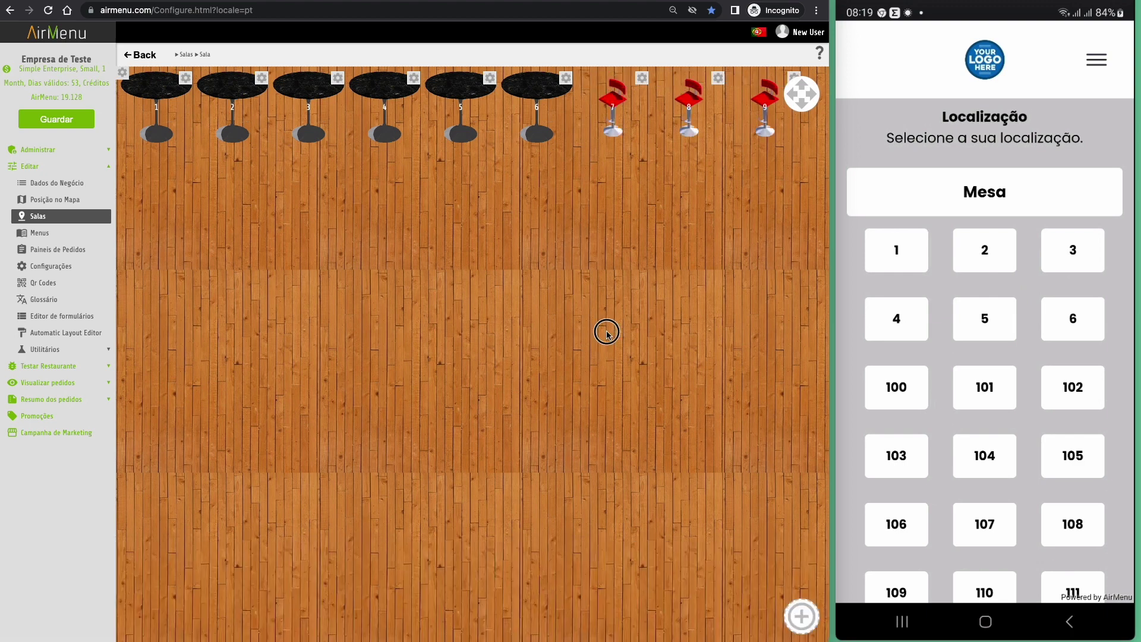
Change the type label of stool 7 to Cadeira and apply it to all identical existing objects, then check the phone's location list
click(641, 78)
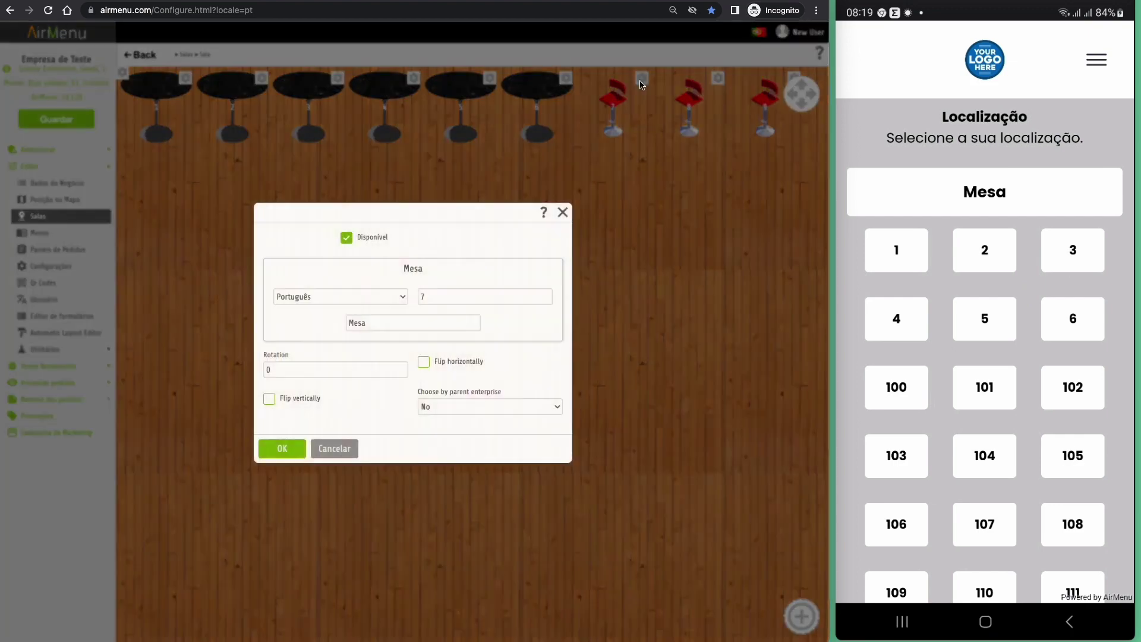
double_click(355, 323)
text(Cadeir)
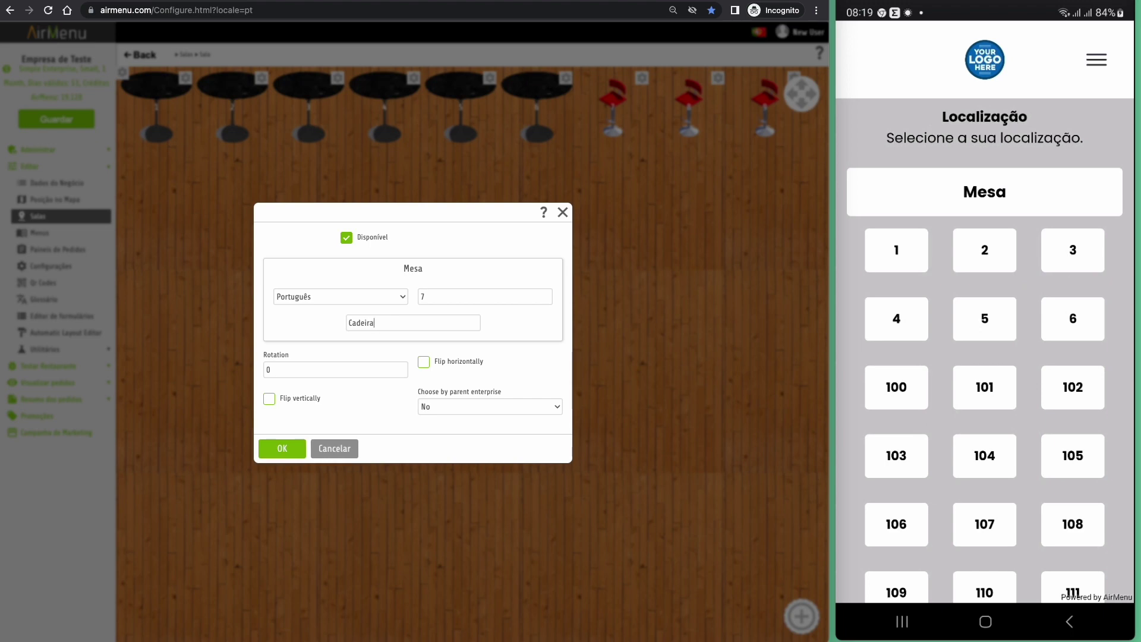
click(281, 449)
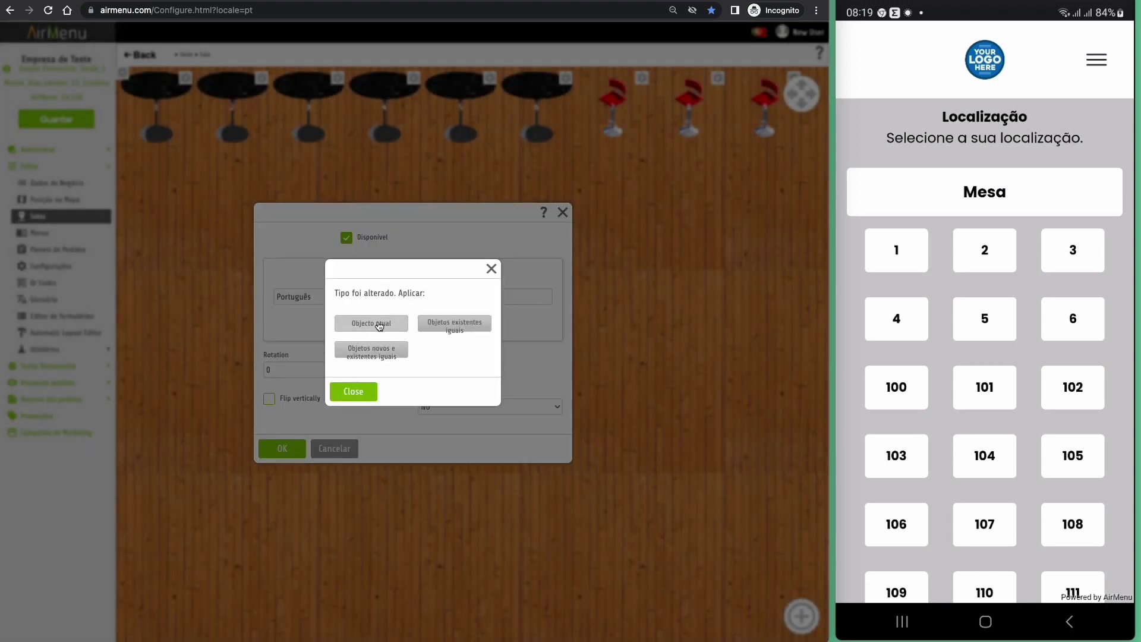
click(476, 328)
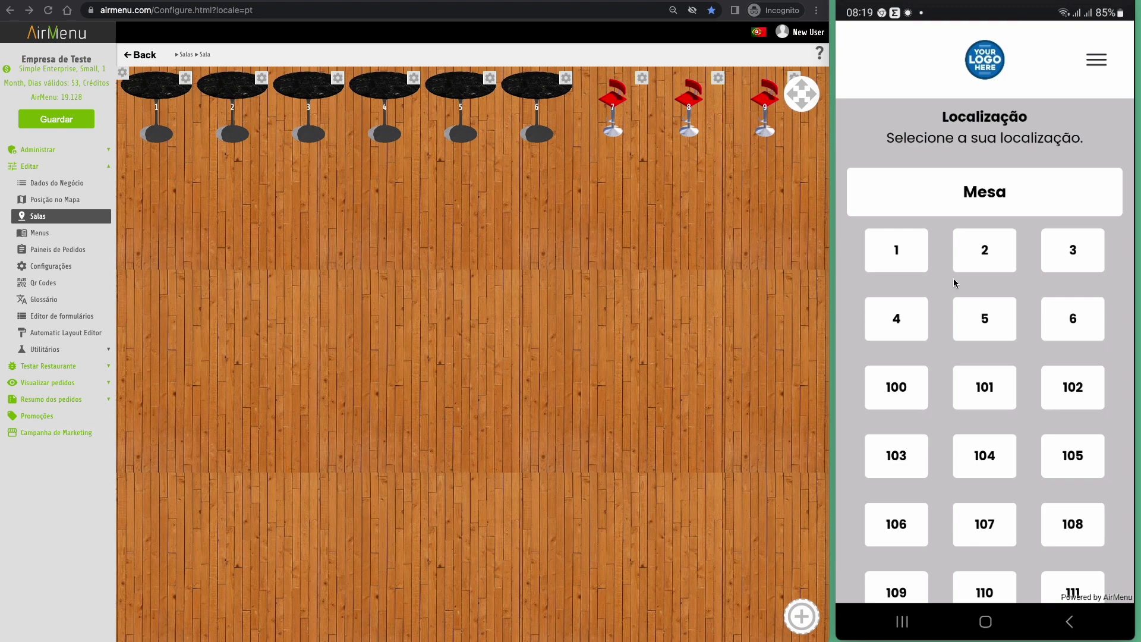
scroll(953, 277, up, 1)
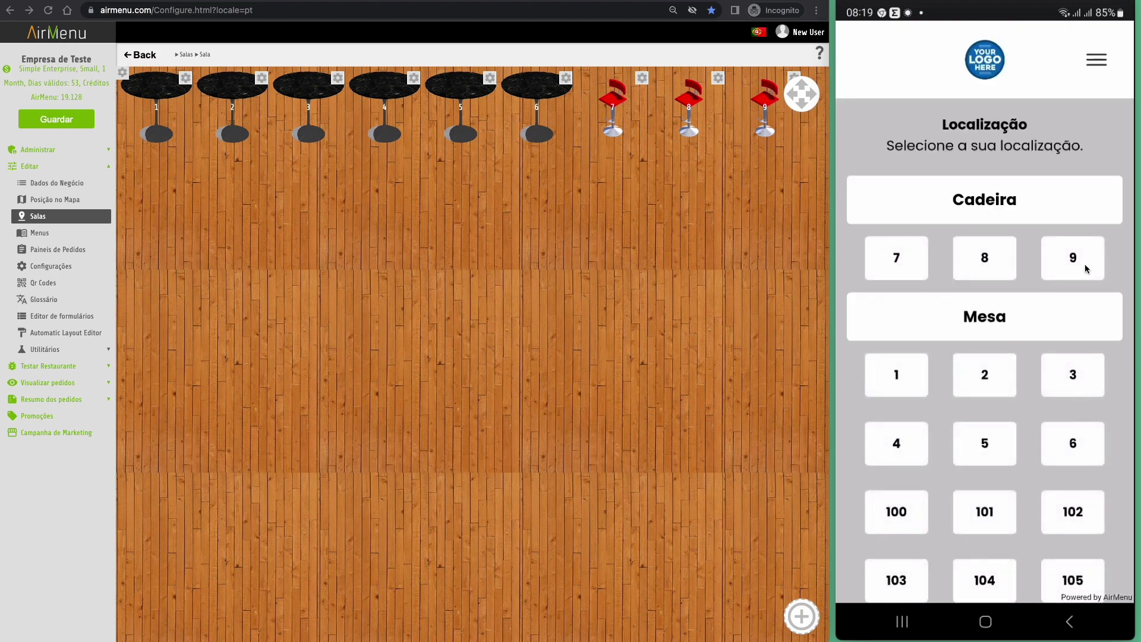
Set the Sala room's display type to Position and save the configuration
click(140, 55)
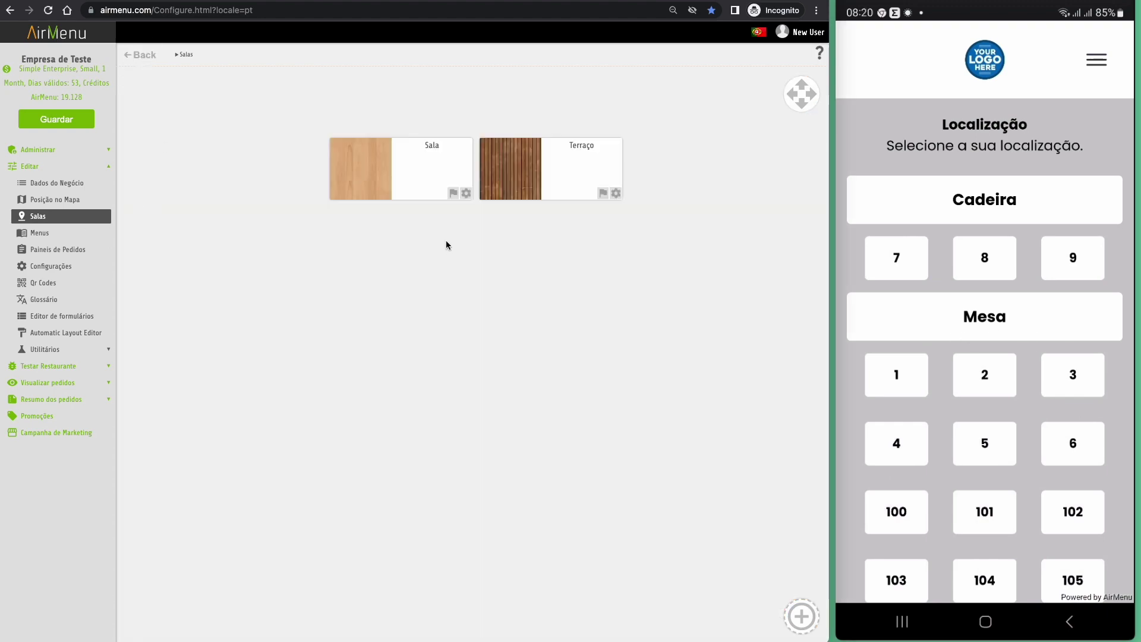
click(467, 193)
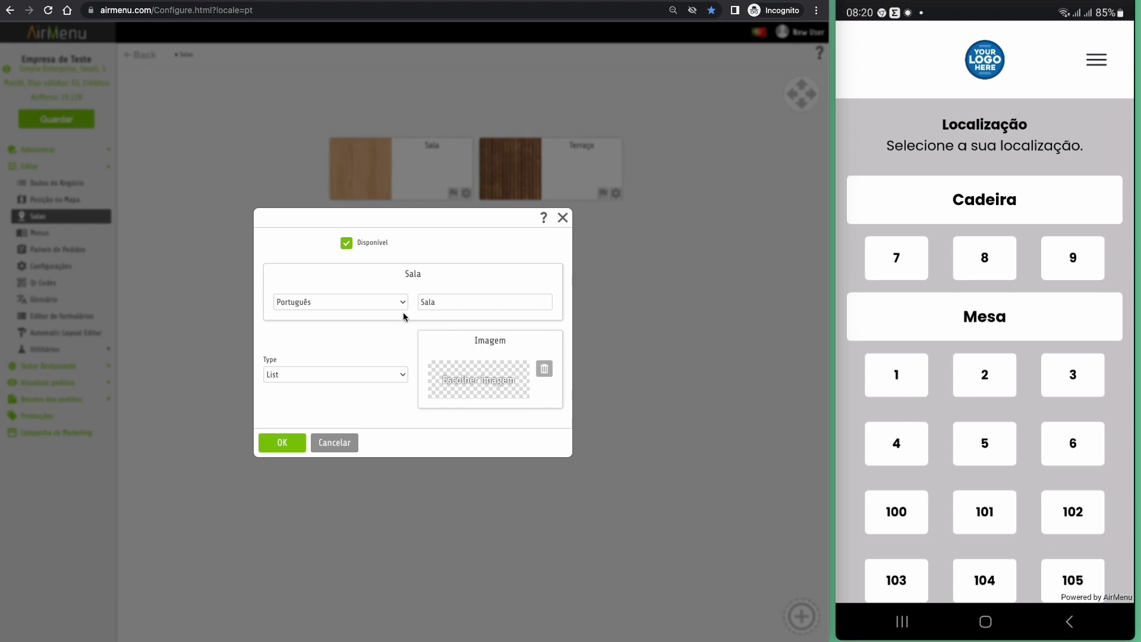
click(324, 375)
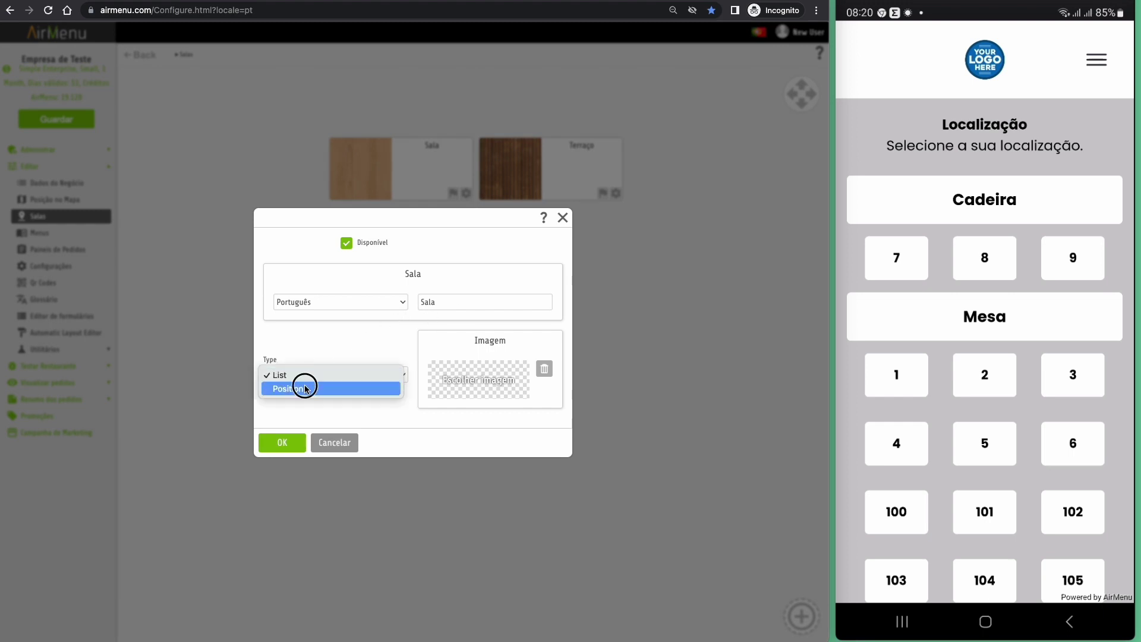
click(305, 389)
click(284, 443)
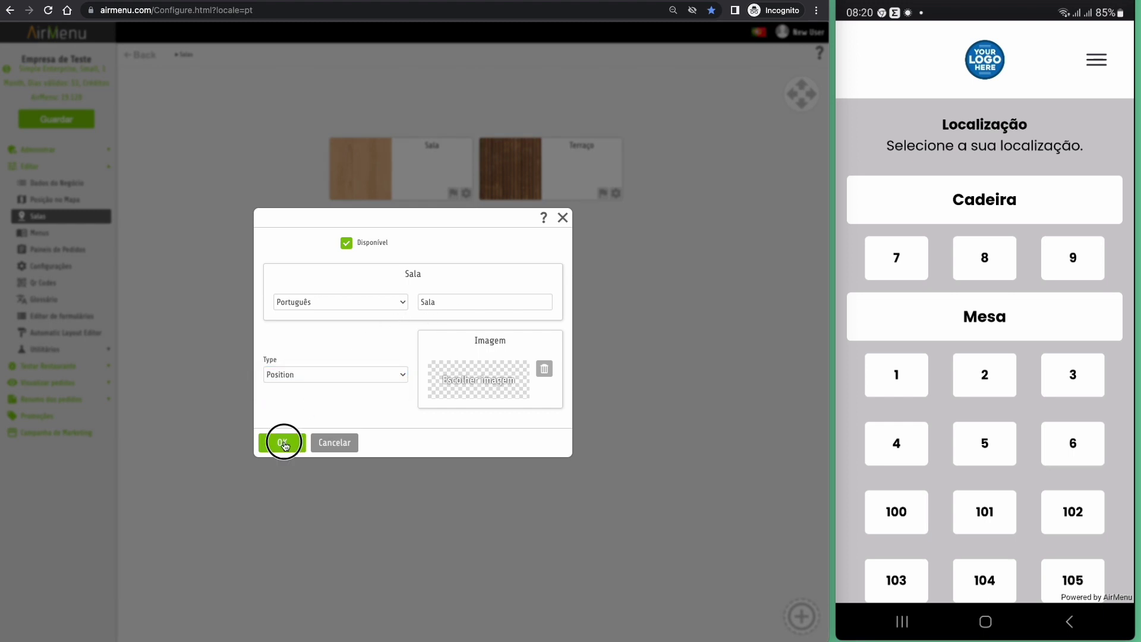
click(56, 119)
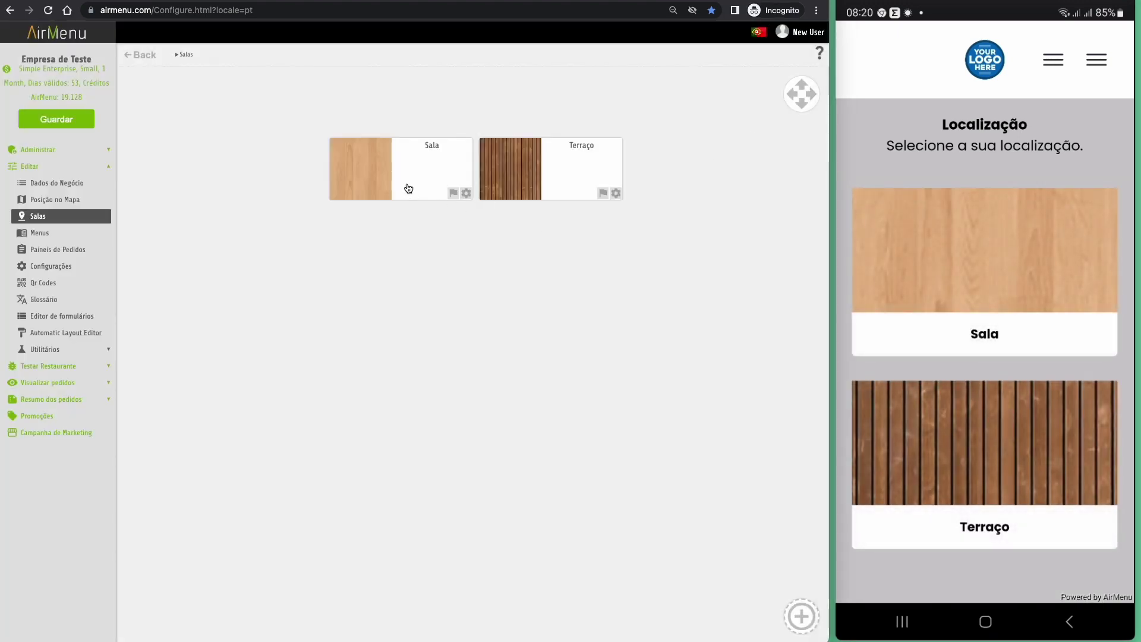
Add another red bar stool to Sala, move it to the lower-left area of the floor, and save
click(408, 183)
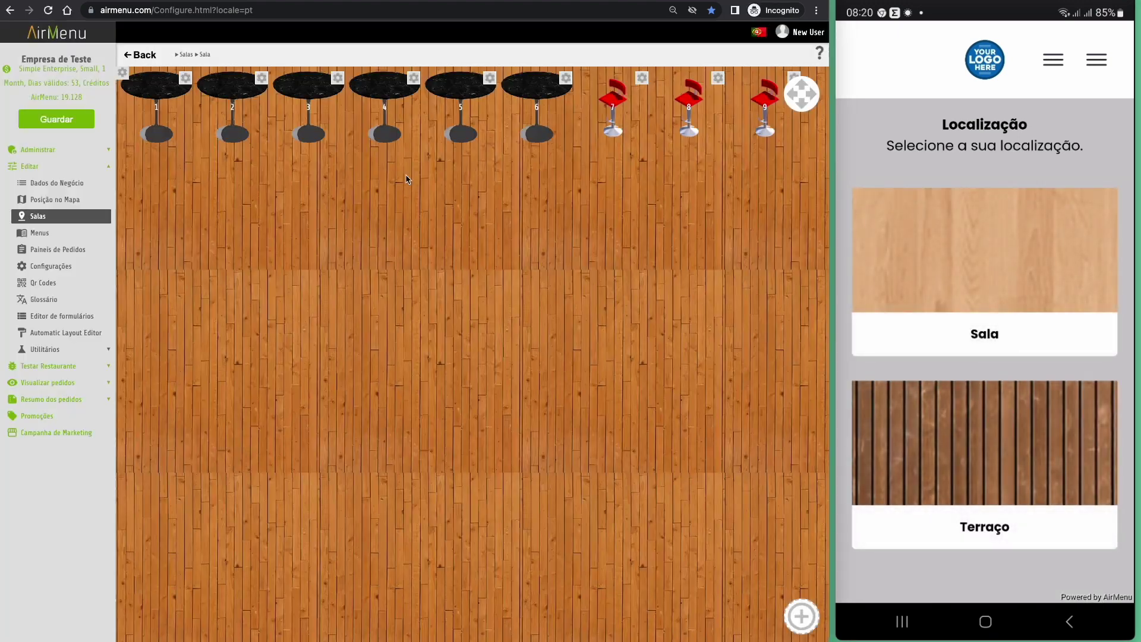
click(803, 618)
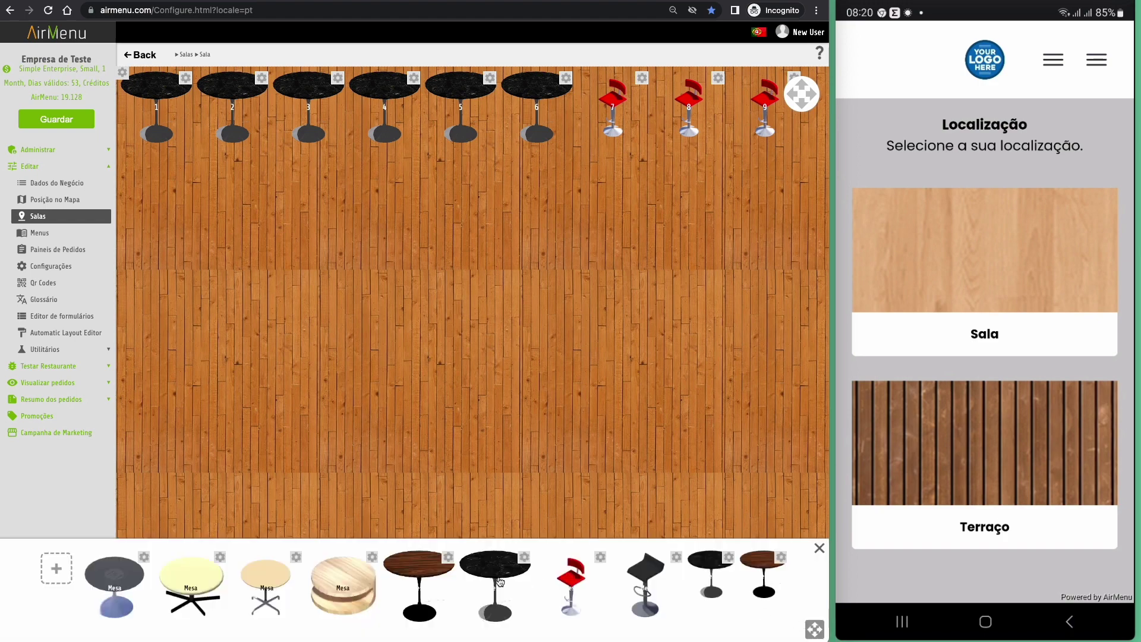
click(571, 597)
click(223, 282)
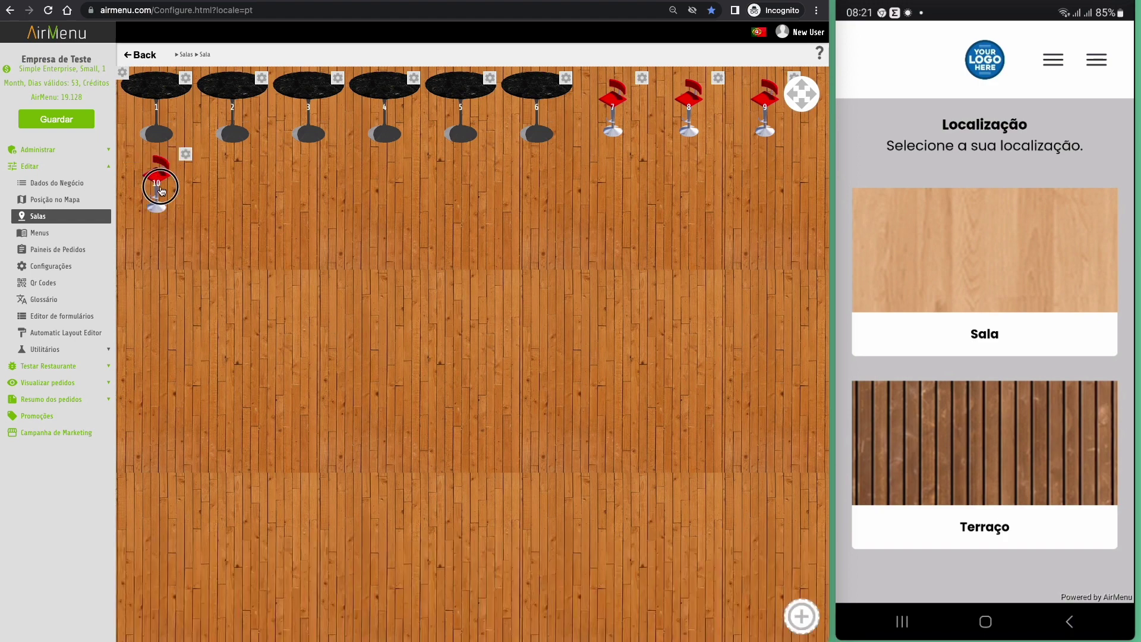
drag(161, 190, 166, 538)
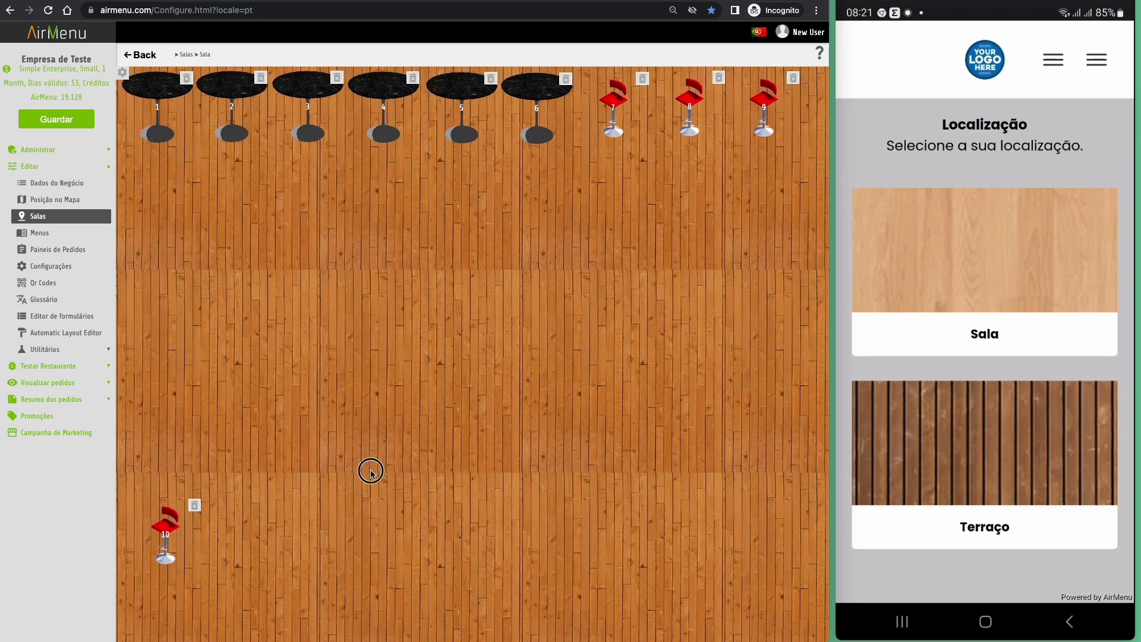
click(43, 121)
Open Sala in the phone preview and select seat 10 on its floor plan
click(971, 283)
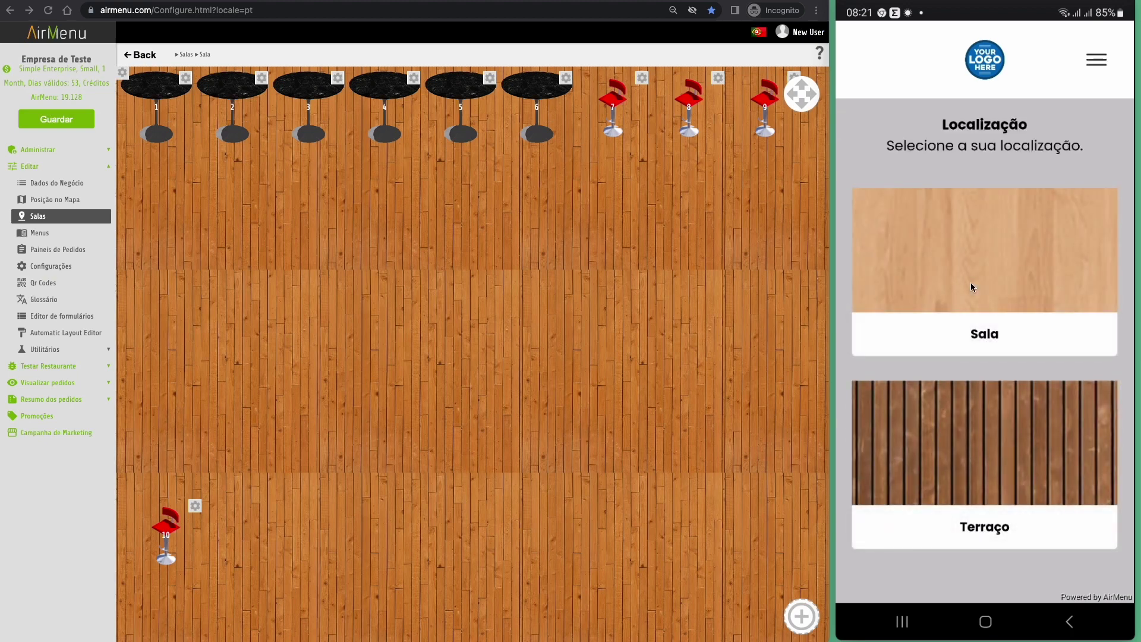
click(971, 283)
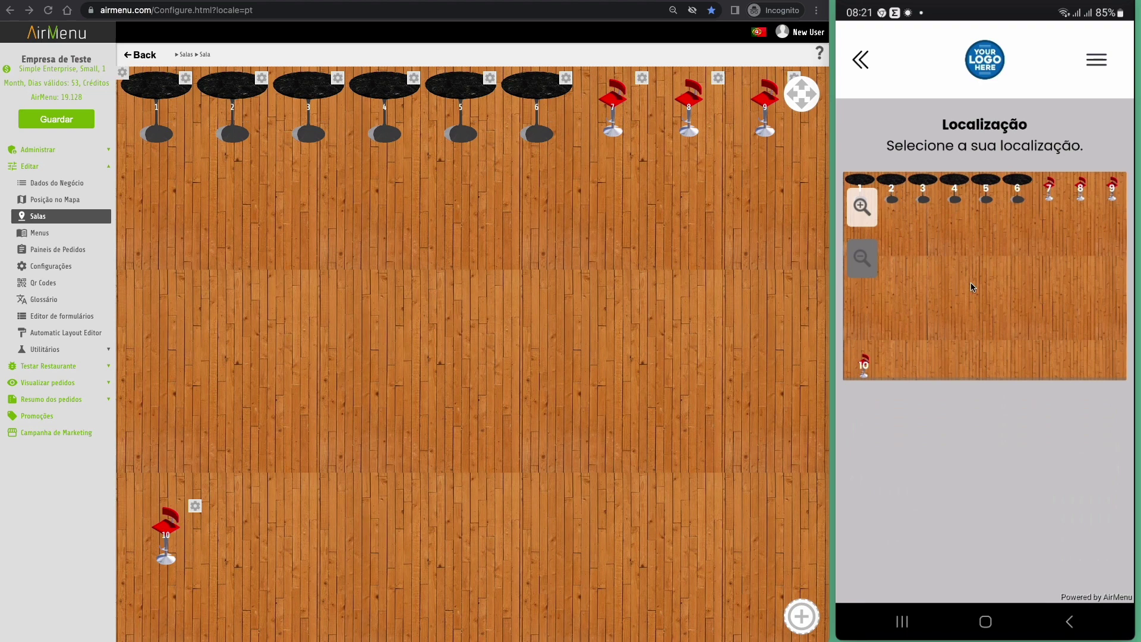
click(864, 366)
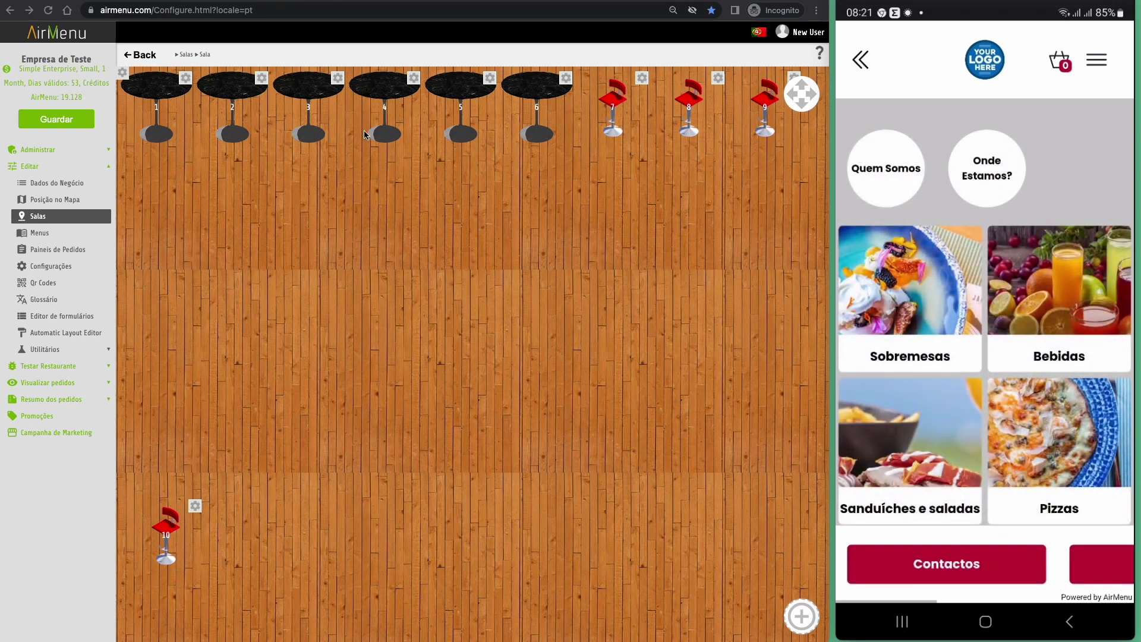
Add three Mapa locations to the rooms list, named Cidade Porto, Cidade Lisboa and Fora de Cobertura
click(146, 56)
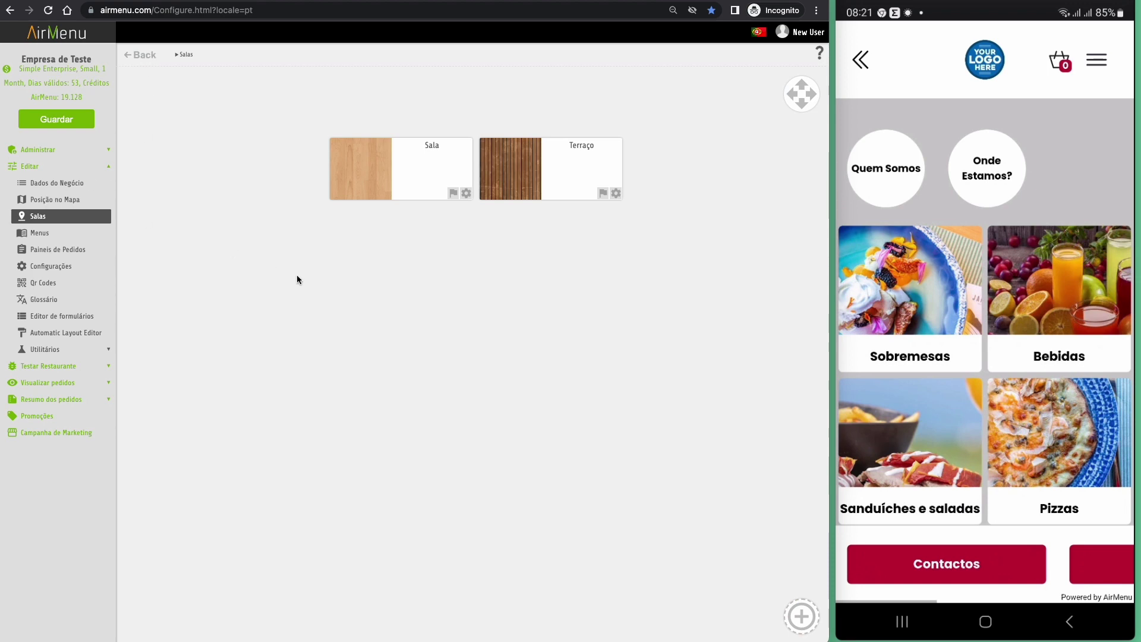
click(804, 624)
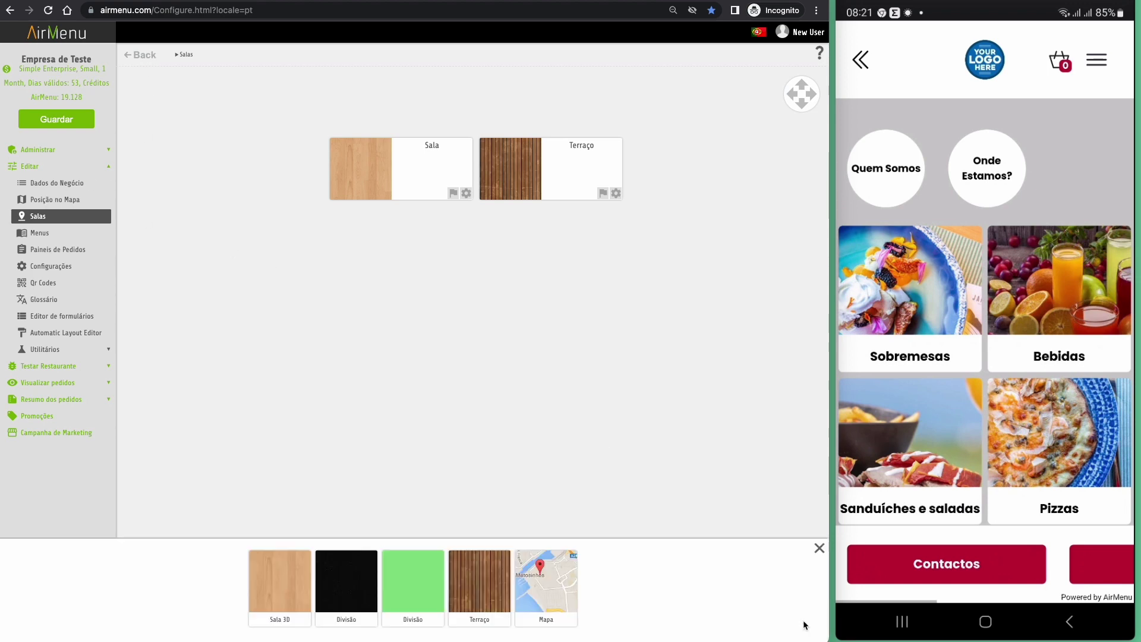
click(546, 597)
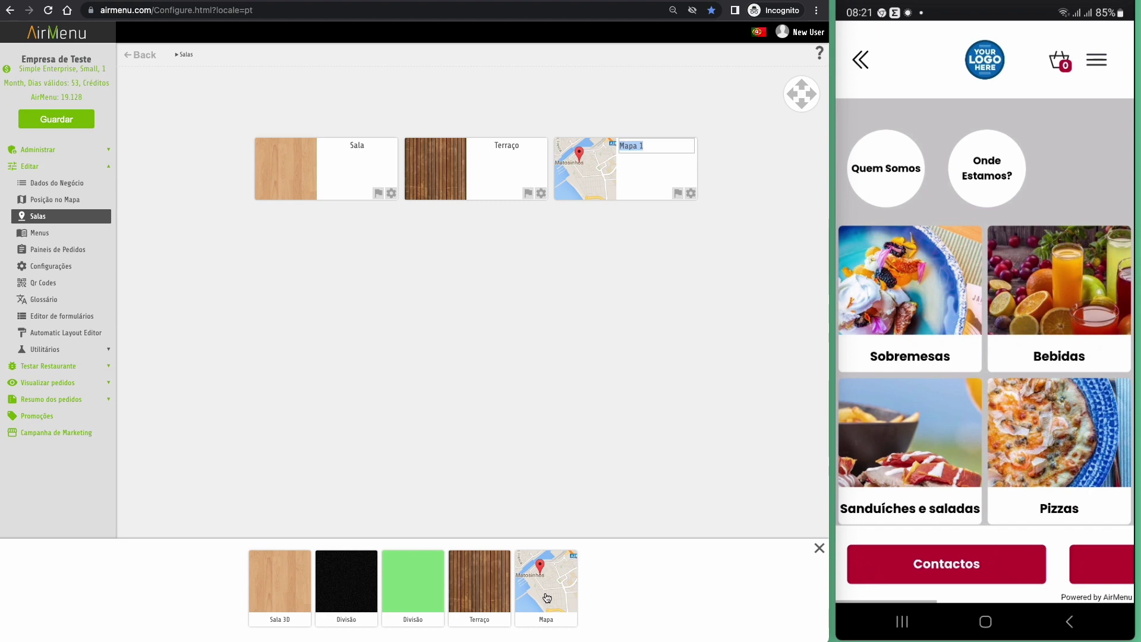
text(Cidade Porto)
click(547, 599)
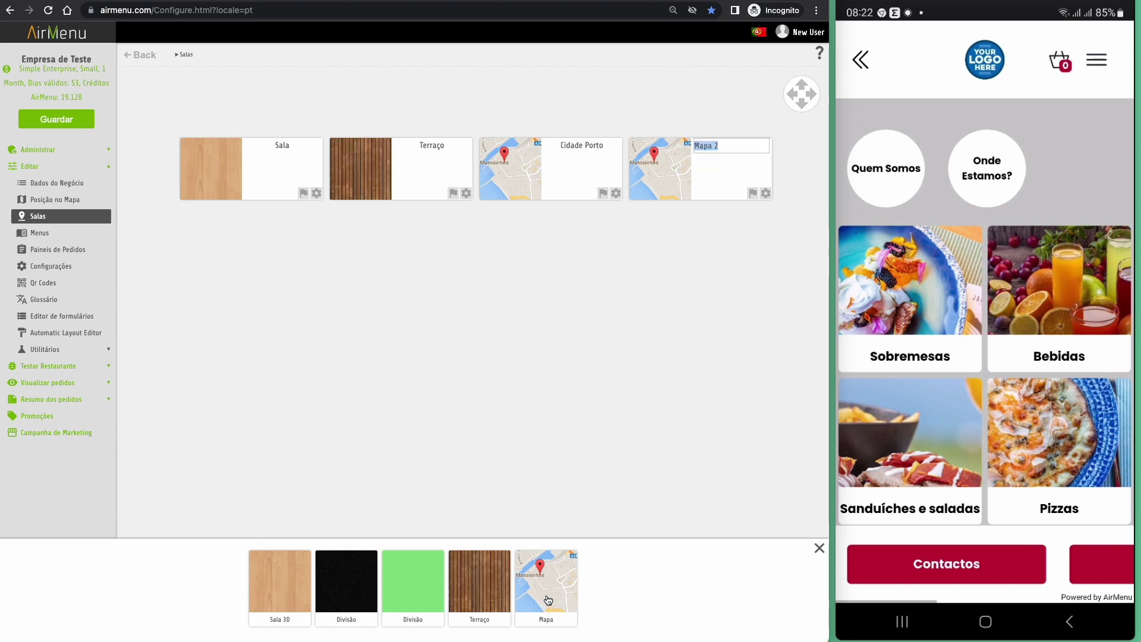
text(Cidade Lisboa)
key(Return)
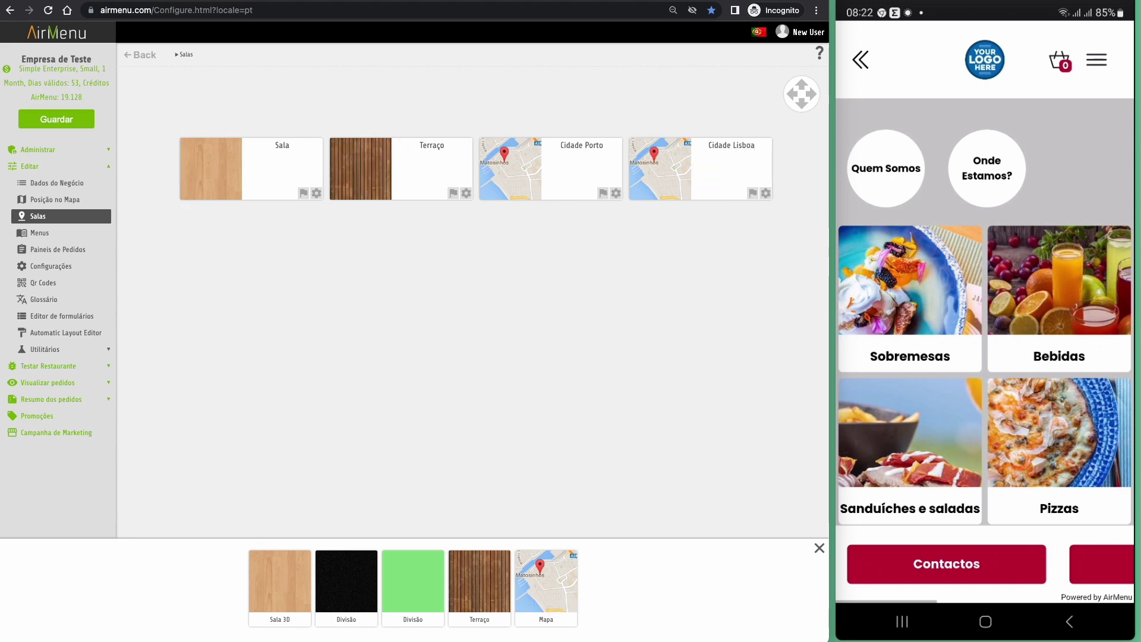
click(552, 597)
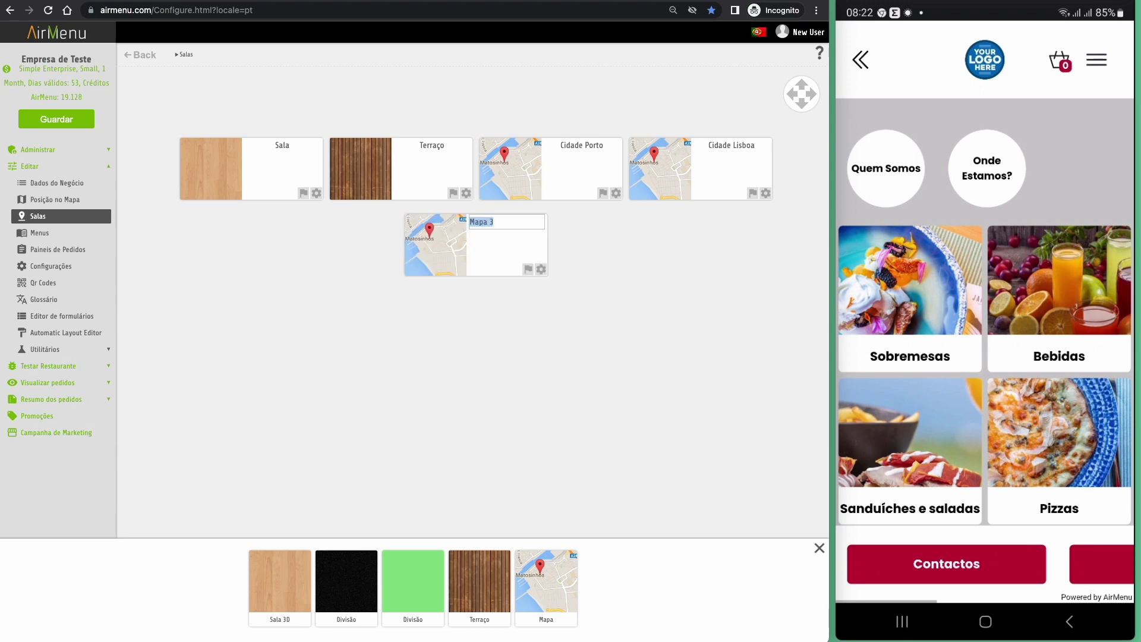
text(Fora de Cobertura)
key(Return)
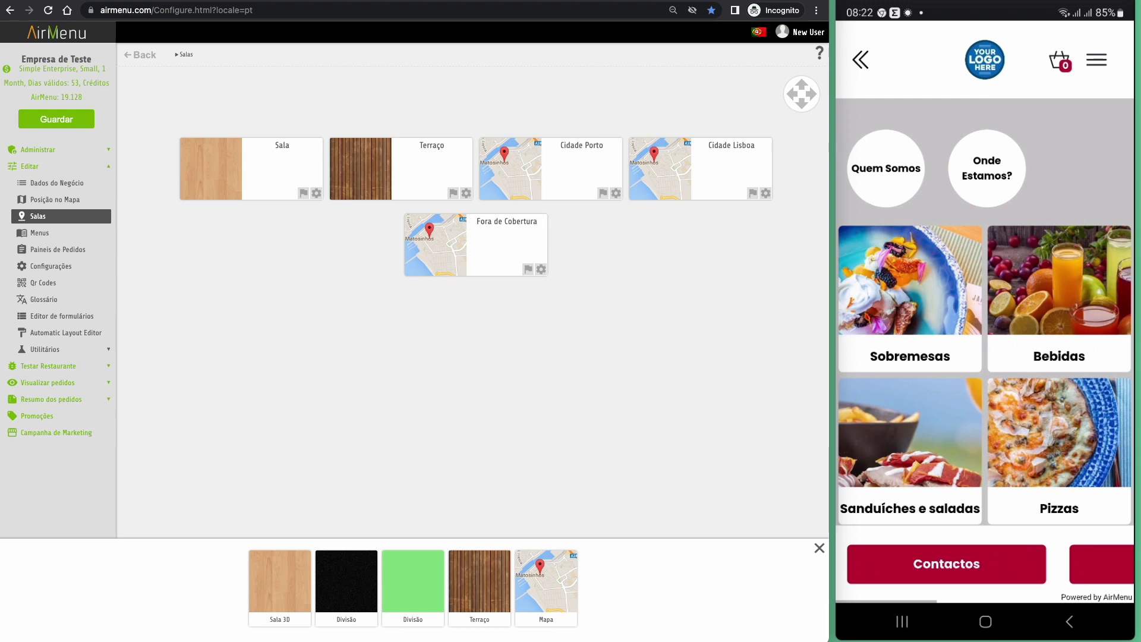
Add a Ponto marker named Porto to the Cidade Porto map
click(568, 176)
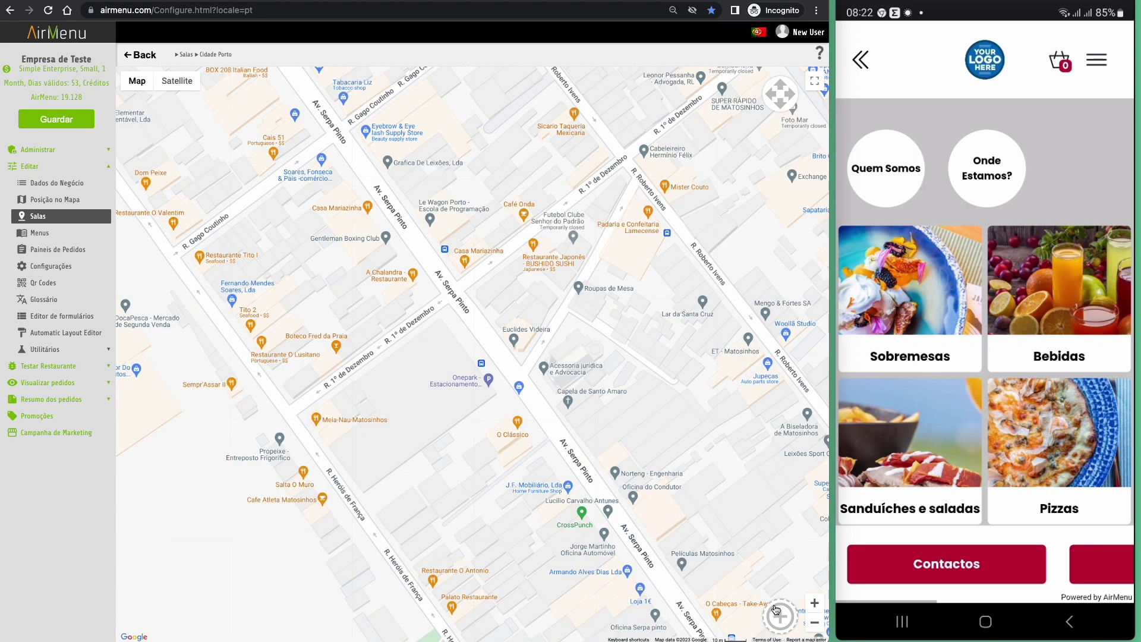
scroll(548, 499, down, 5)
scroll(548, 498, down, 2)
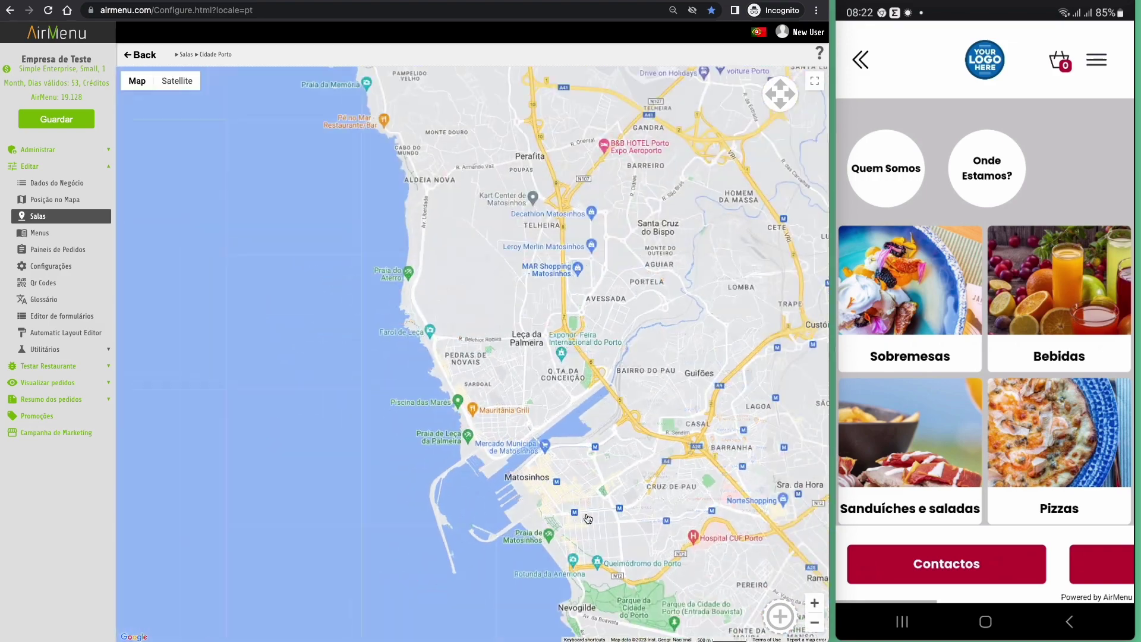
click(780, 616)
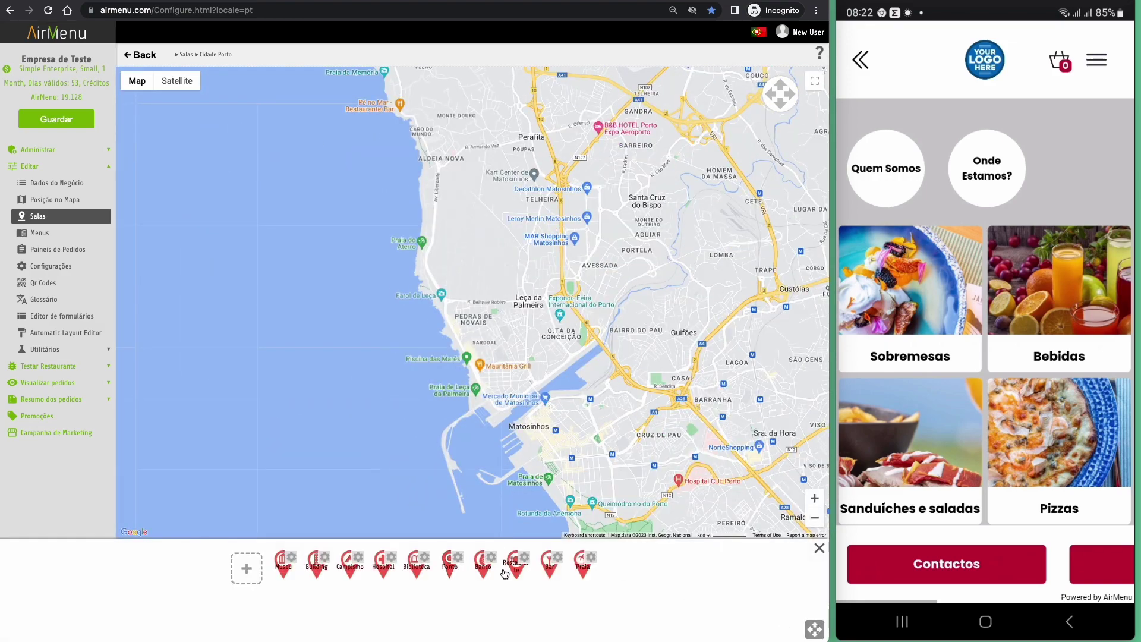
click(457, 573)
text(Porto)
key(Return)
Enlarge the radius of the Porto marker's circular region
click(480, 332)
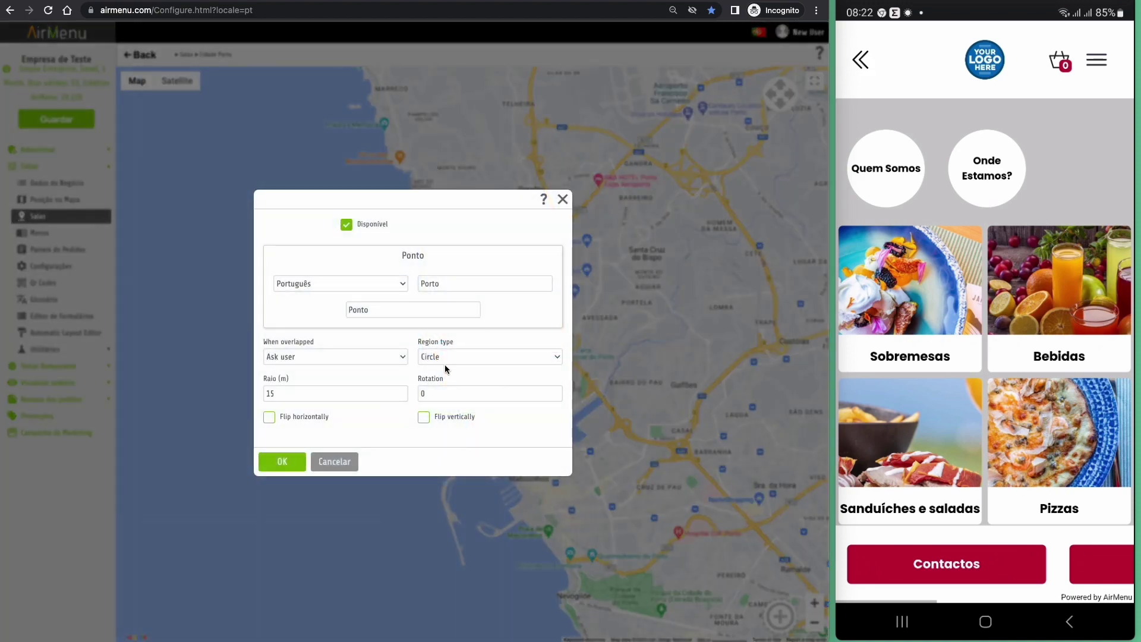
double_click(357, 388)
click(281, 464)
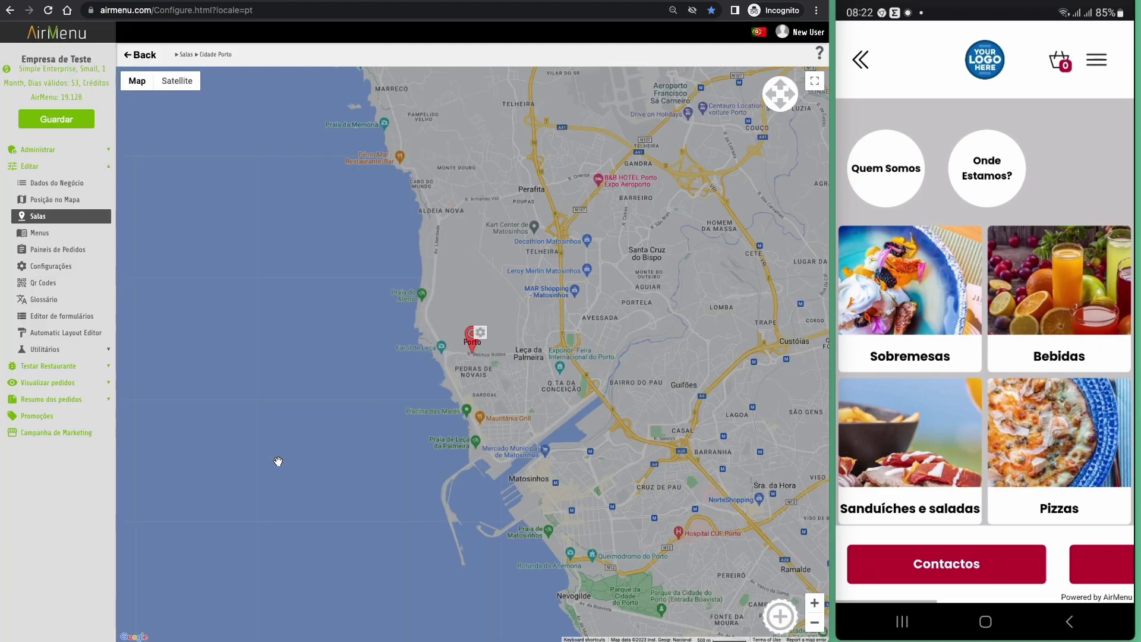
Check the extent of the Porto region on the map, save the configuration and return to the rooms list
scroll(414, 477, down, 7)
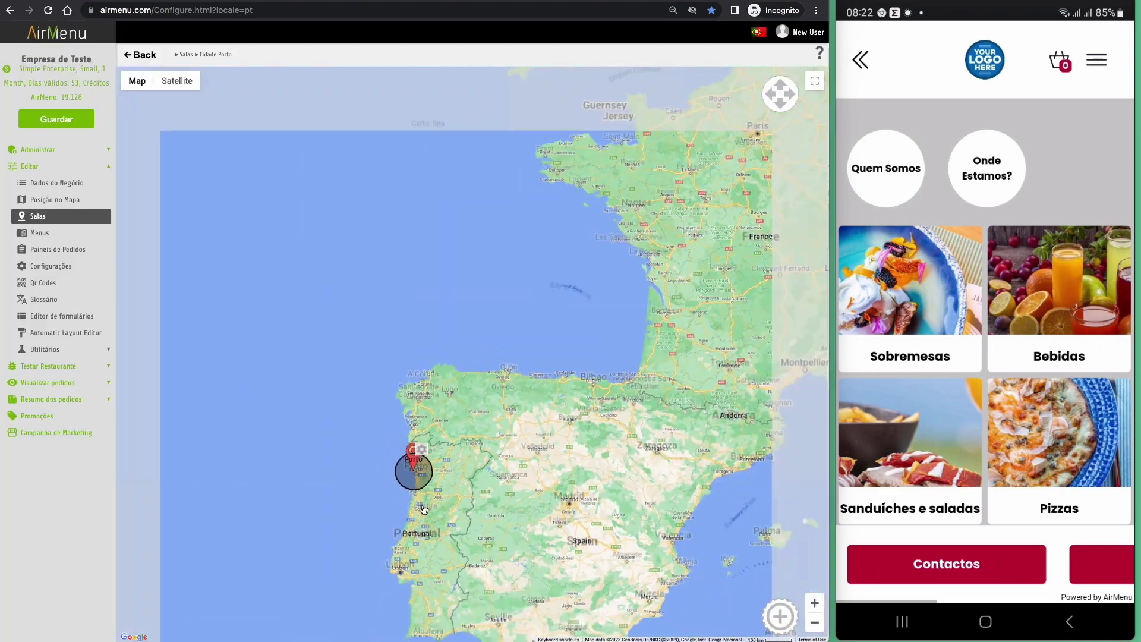
drag(426, 520, 459, 420)
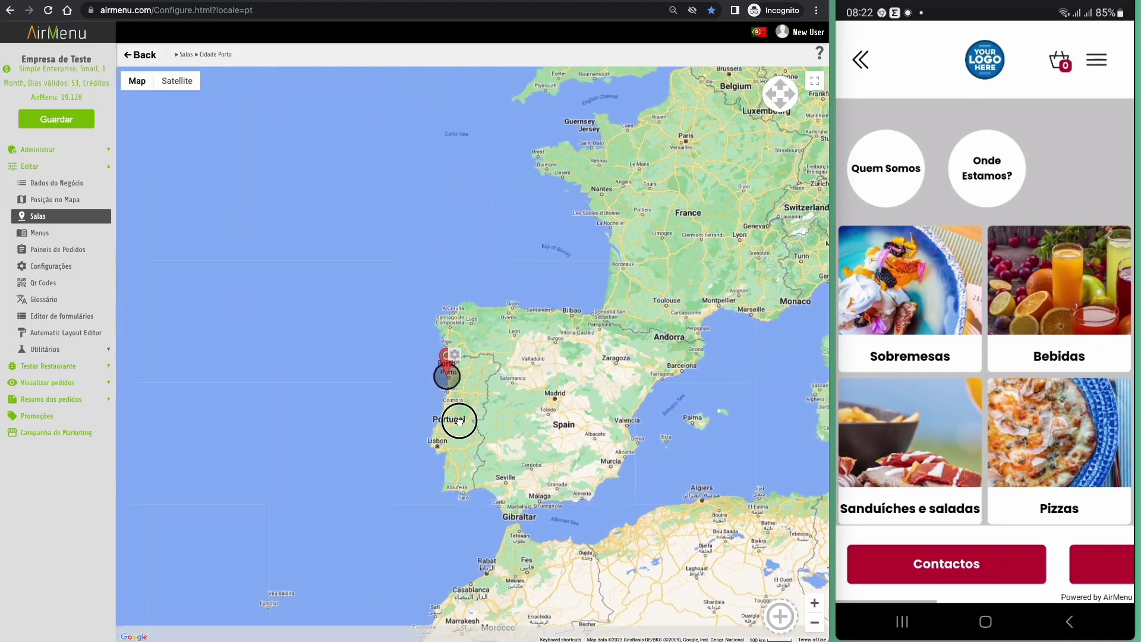
click(43, 122)
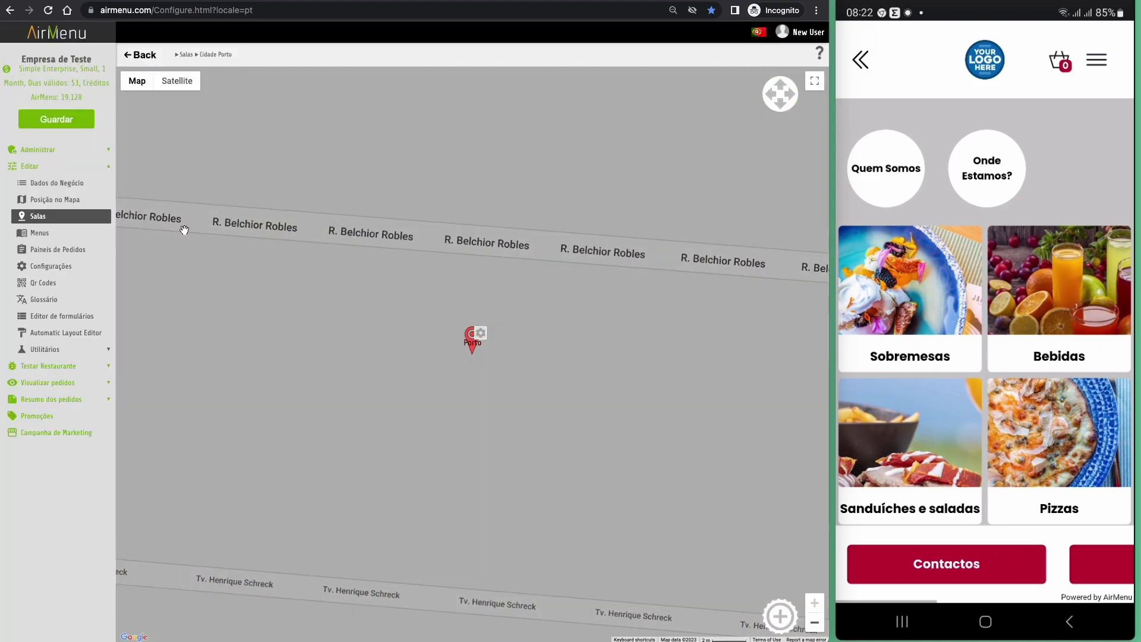
click(146, 57)
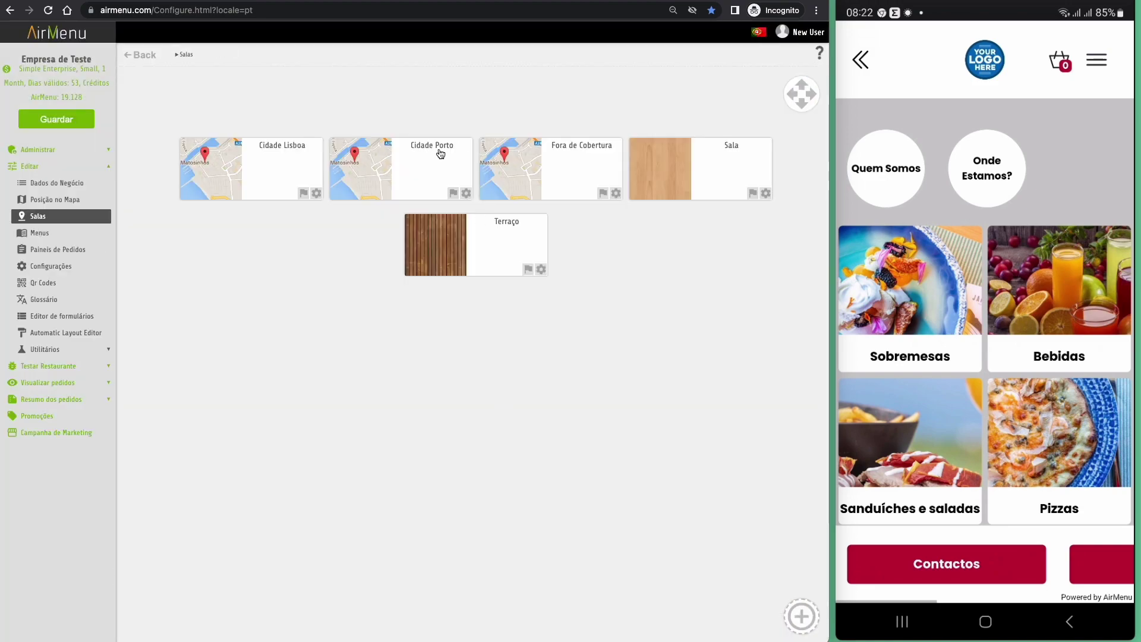
Add a Ponto marker named Lisboa near Lisbon on the Cidade Lisboa map
click(302, 170)
scroll(546, 473, down, 7)
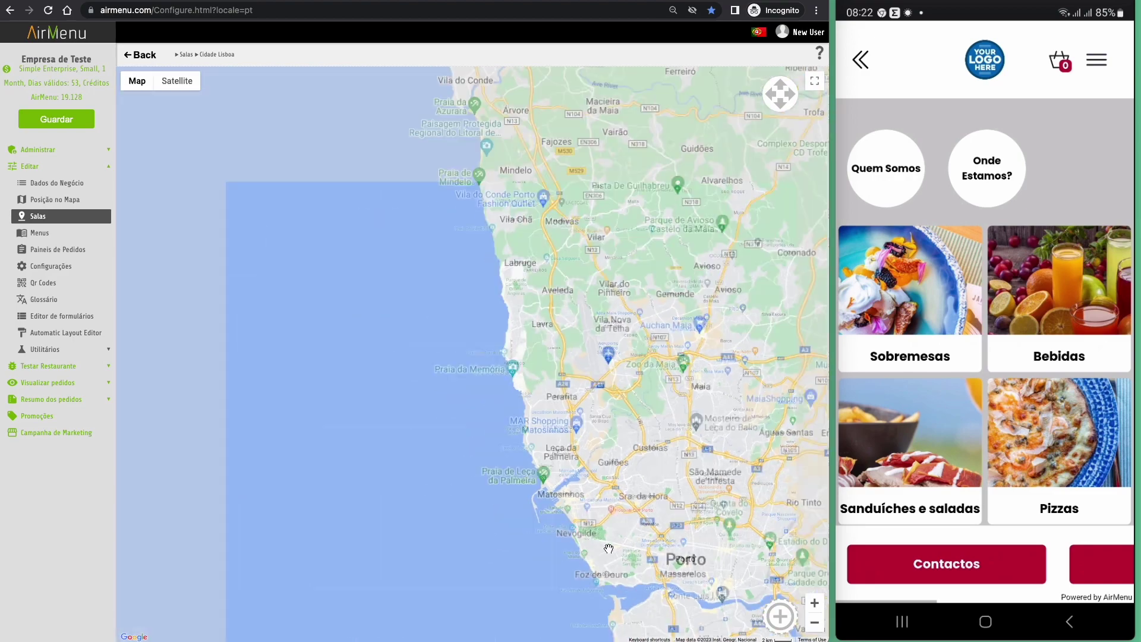
drag(545, 474, 557, 200)
scroll(489, 391, down, 1)
drag(489, 391, 535, 205)
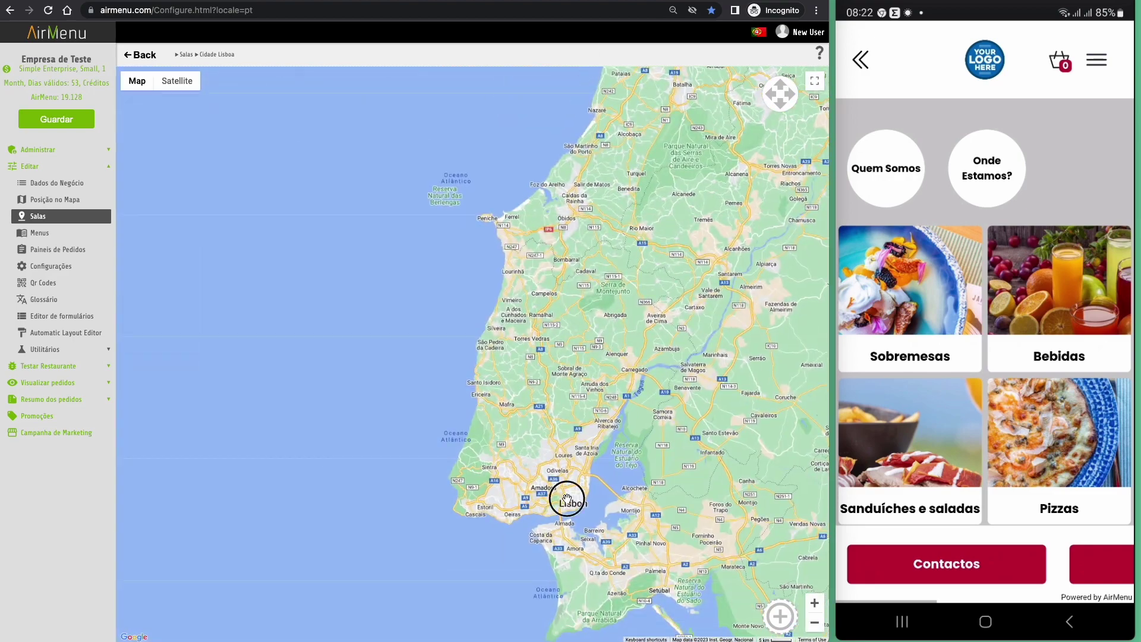
drag(567, 498, 560, 346)
scroll(560, 346, up, 1)
click(780, 616)
click(451, 573)
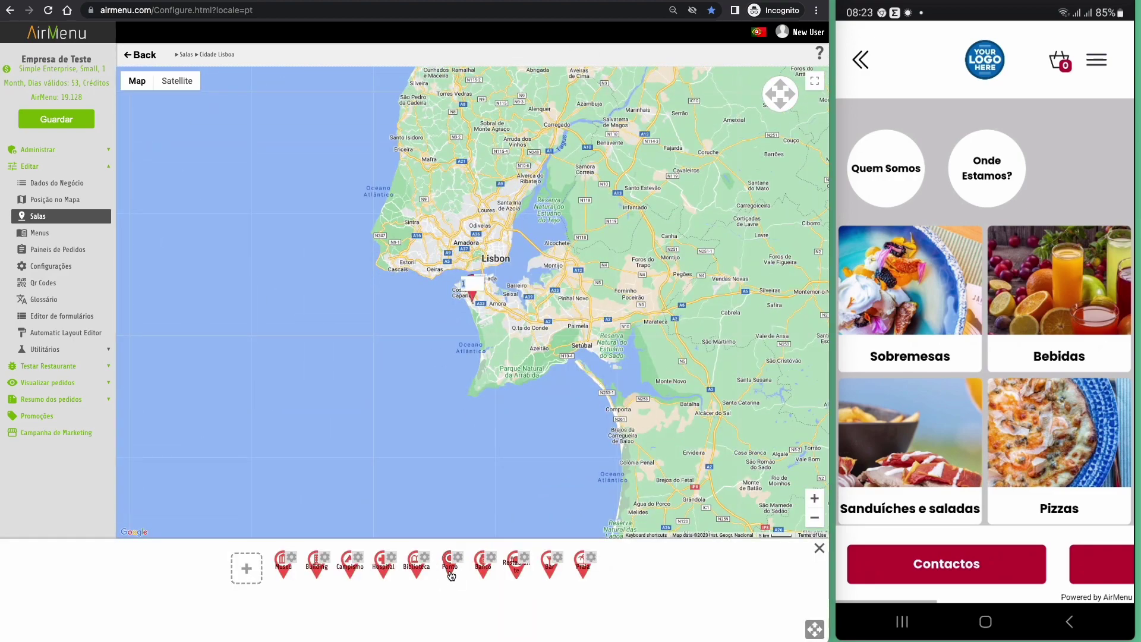
text(Lisboa)
key(Return)
click(480, 281)
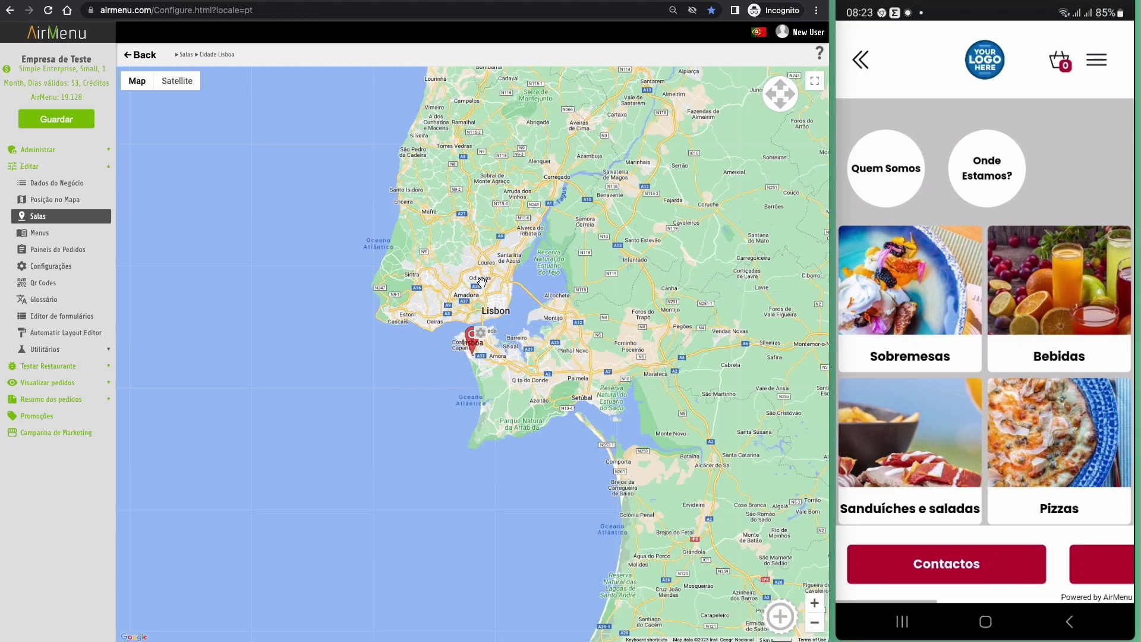
Set the Lisboa marker's region type to Polygon
click(483, 334)
click(451, 357)
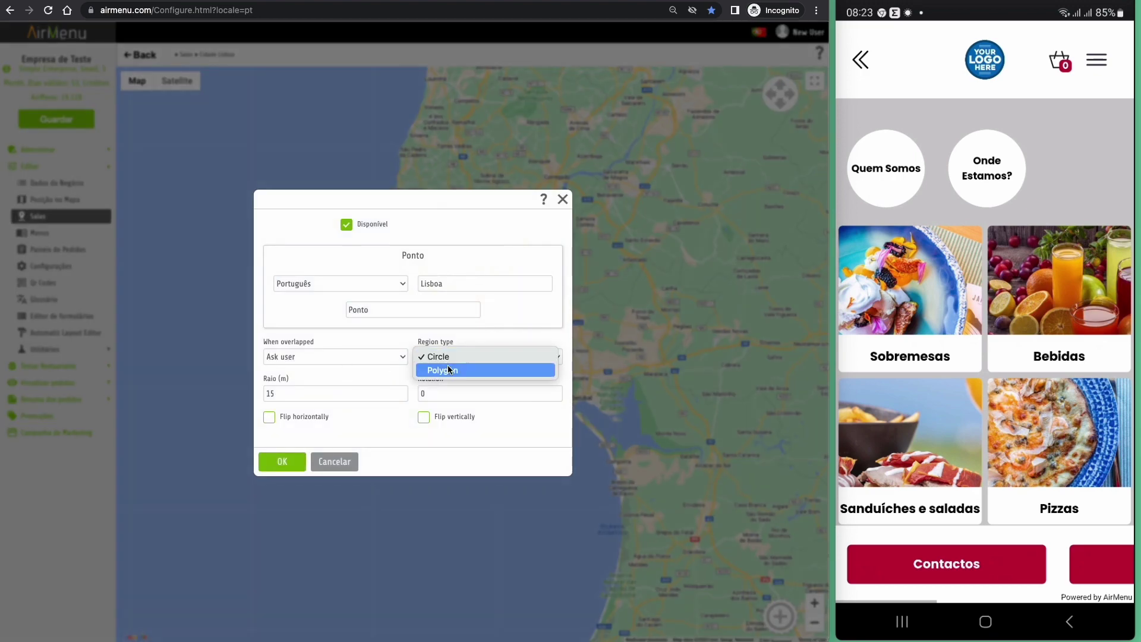
click(448, 367)
Reshape the Lisboa marker's region into a five-point polygon around the greater Lisbon area and accept it
click(347, 372)
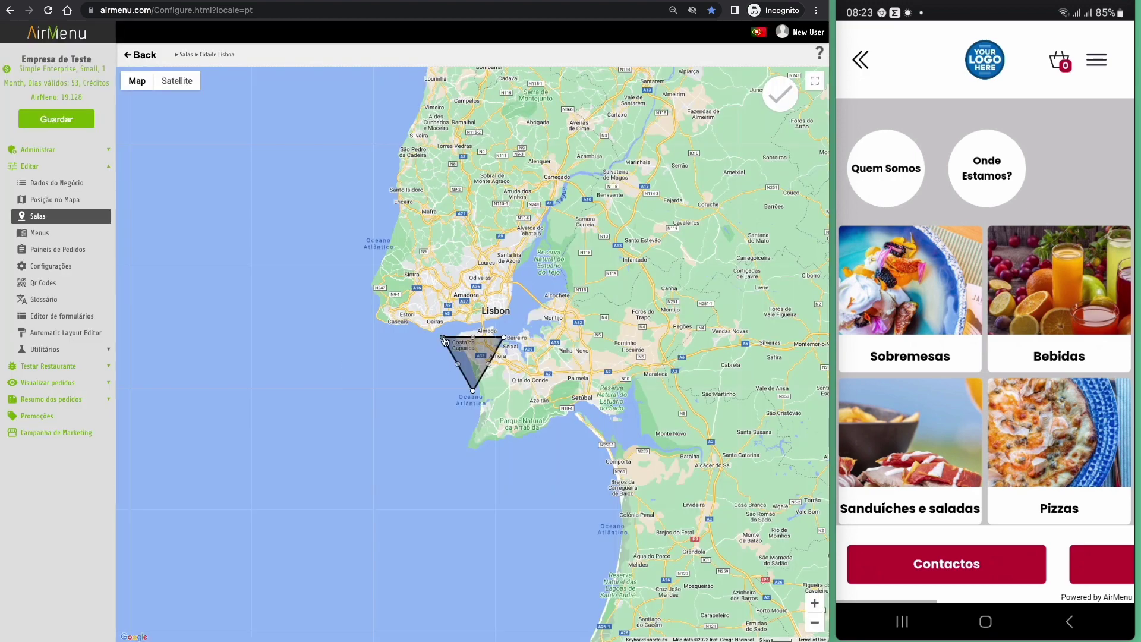
drag(443, 337, 272, 300)
drag(389, 315, 531, 277)
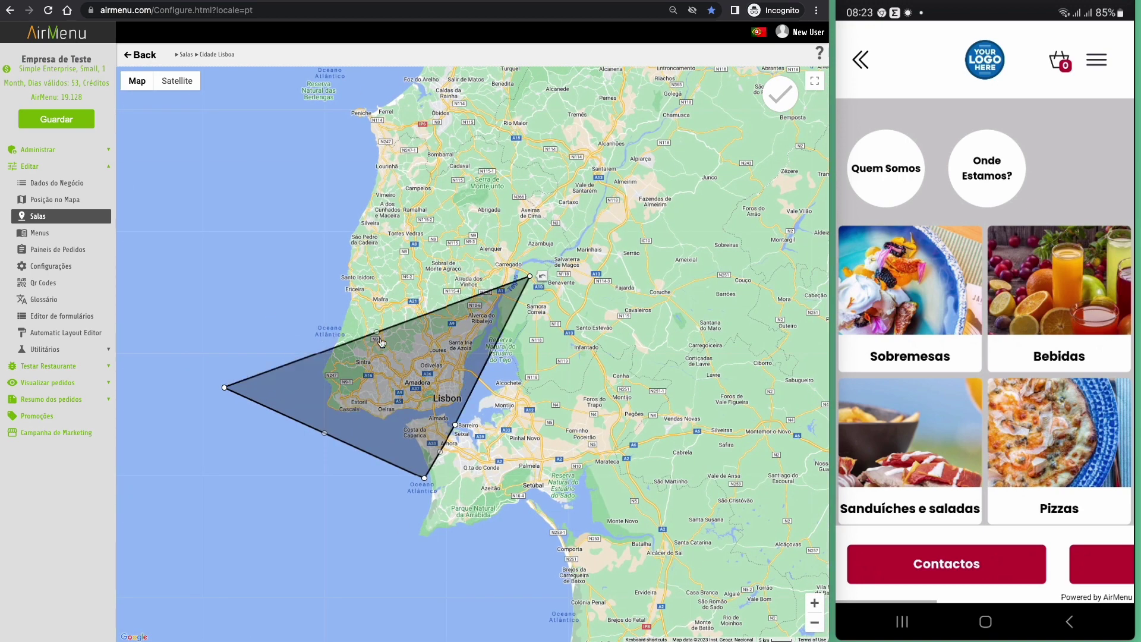
drag(456, 425, 557, 481)
drag(377, 332, 334, 316)
click(786, 97)
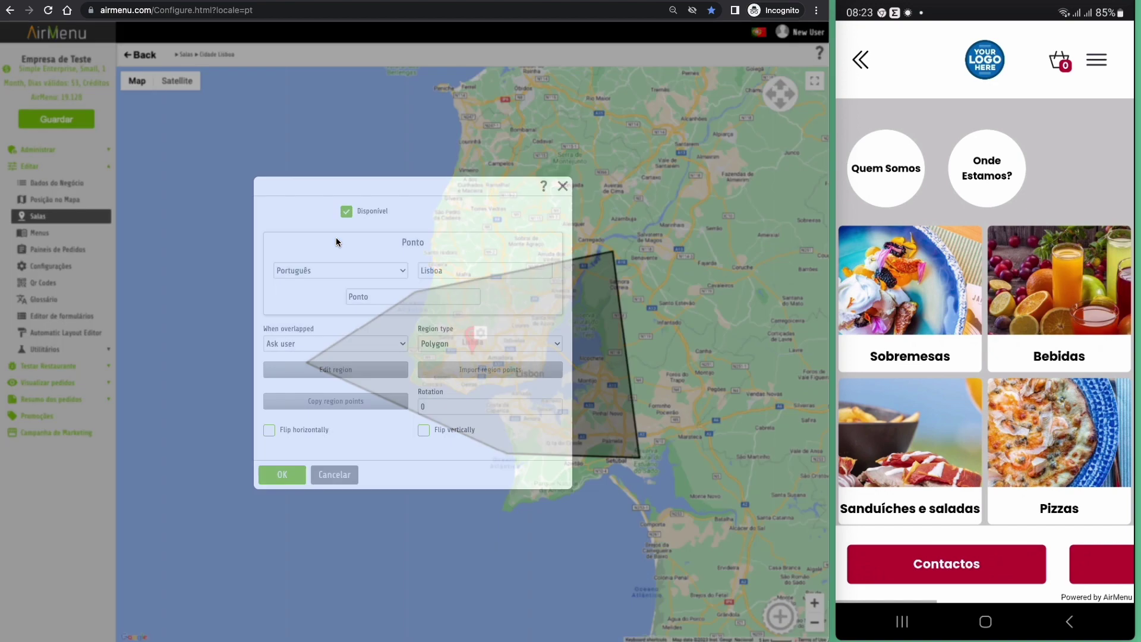
click(285, 477)
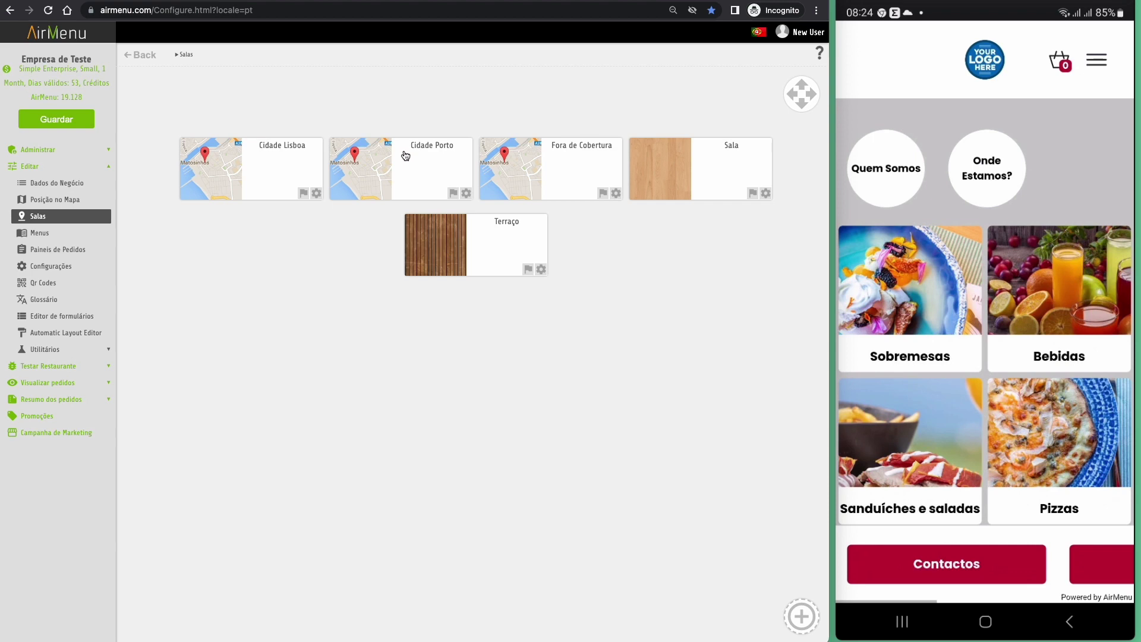
Add an Informação item named Cidade do Porto to the Menu
click(65, 233)
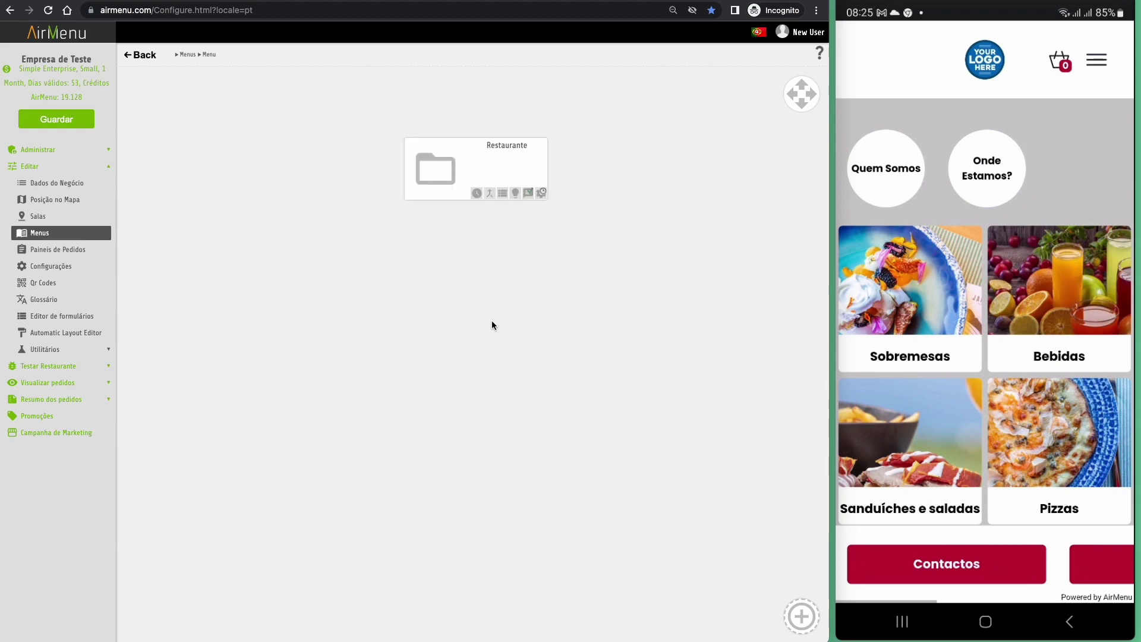
click(801, 617)
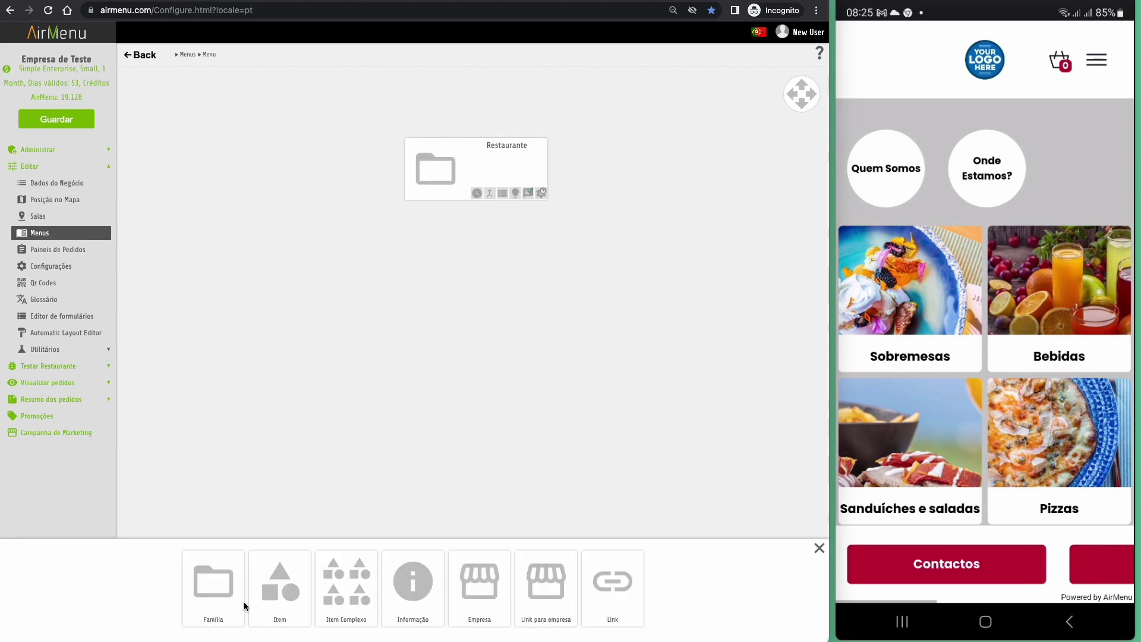
click(430, 600)
text(Cidade do Porto)
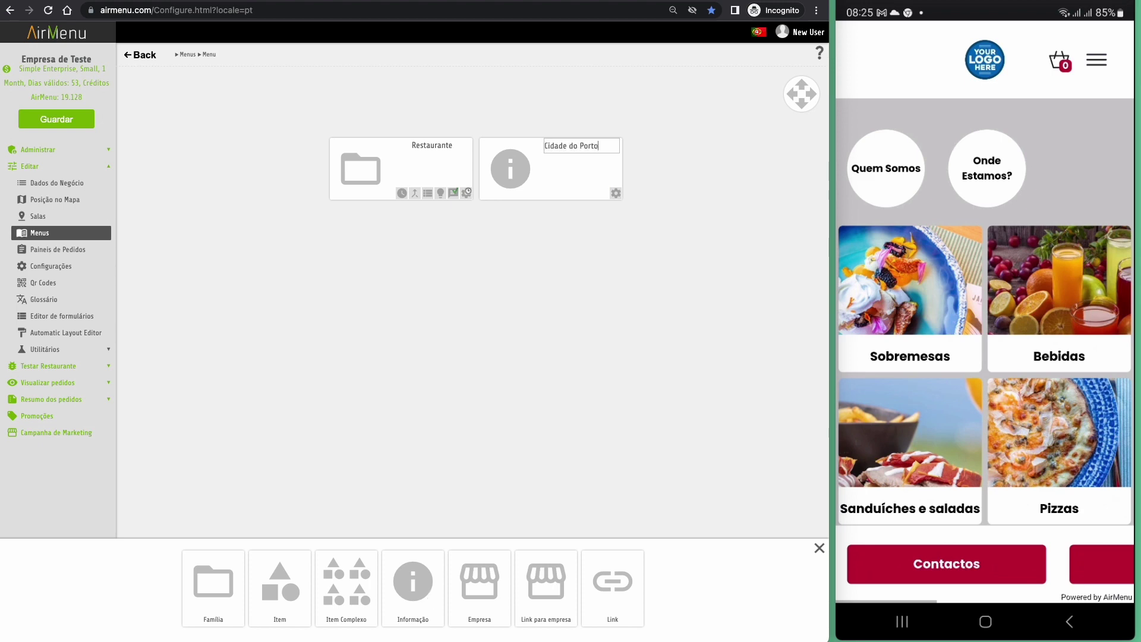
key(Return)
Give the Cidade do Porto item a new schedule named Cidade do Porto, limited to the Cidade Porto room
click(616, 194)
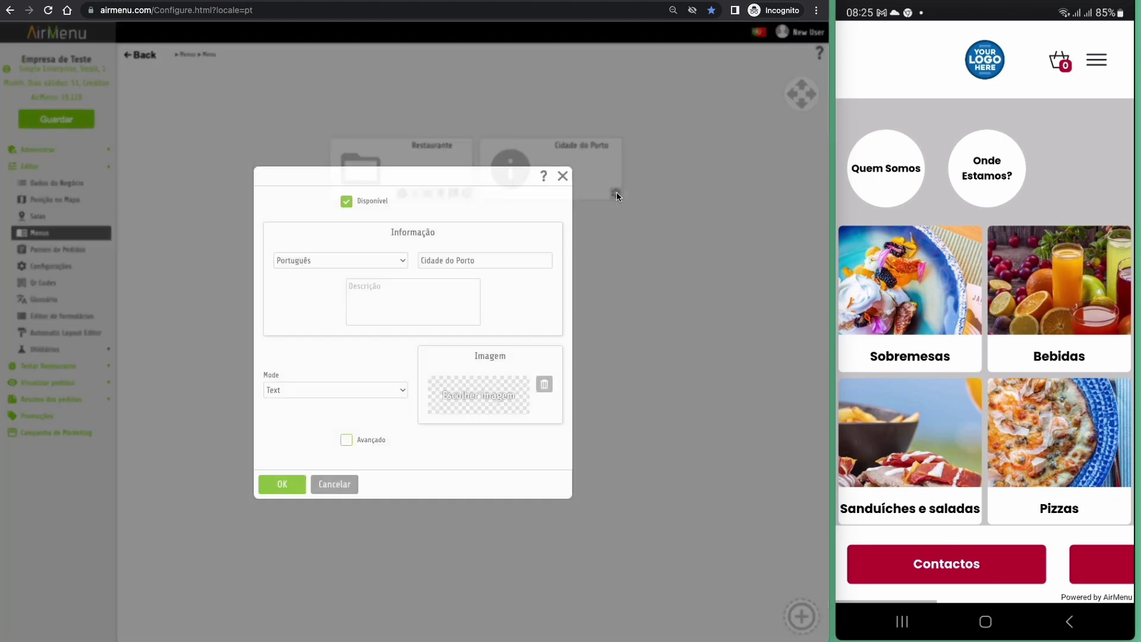
click(464, 414)
click(471, 468)
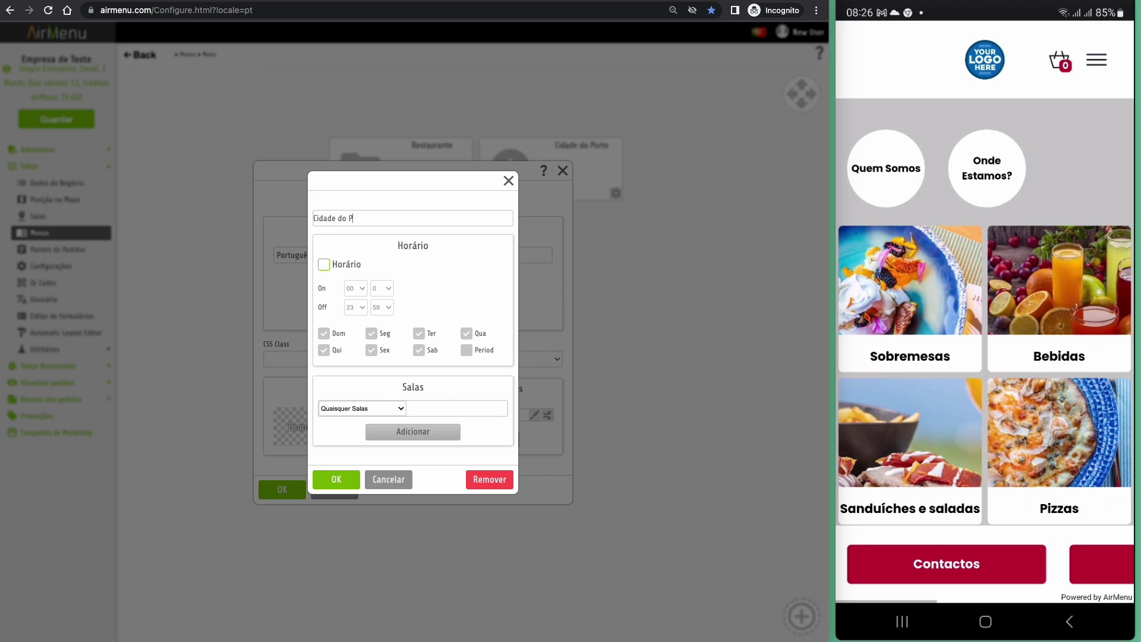
click(361, 409)
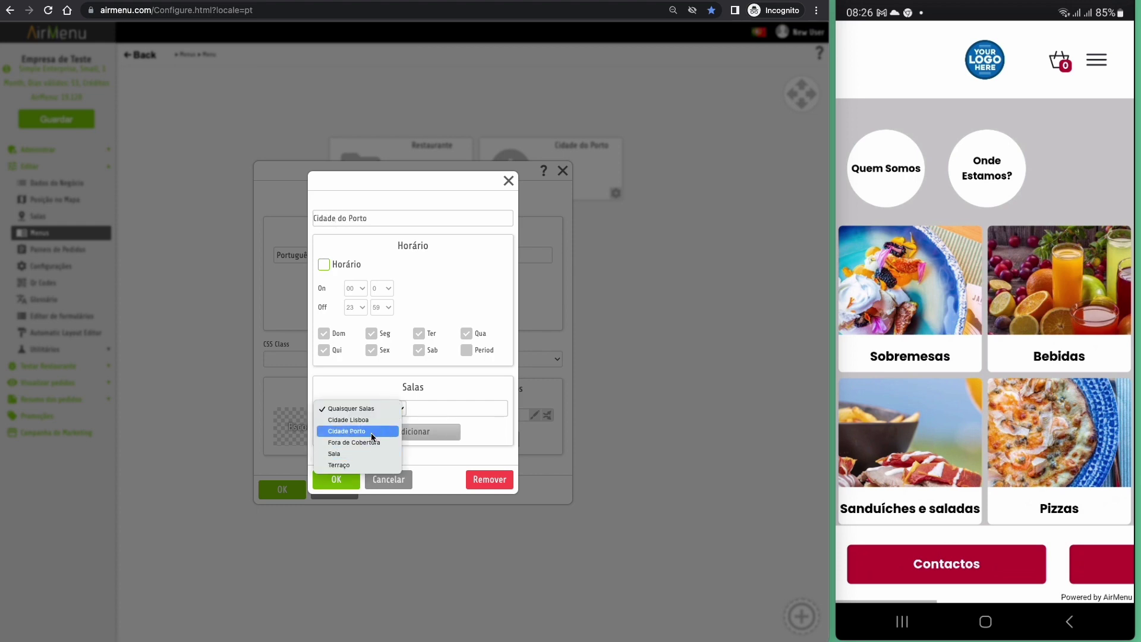
click(369, 431)
click(340, 487)
click(287, 489)
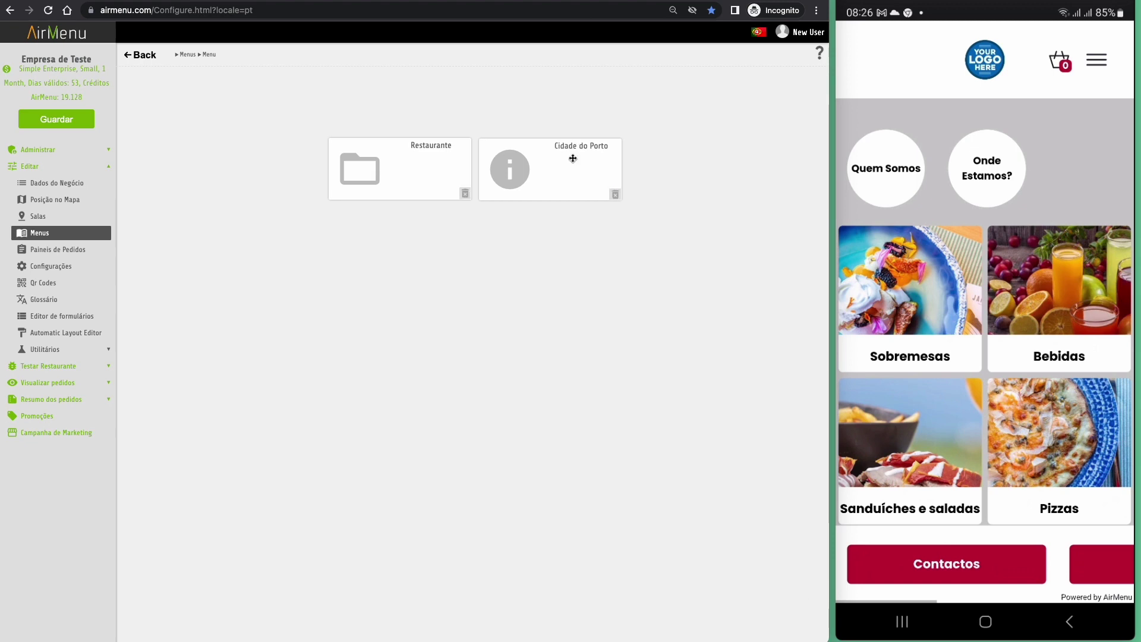
Place the Cidade do Porto item before Restaurante and assign it the night photo of the city riverside
drag(570, 158, 327, 165)
click(433, 266)
click(468, 193)
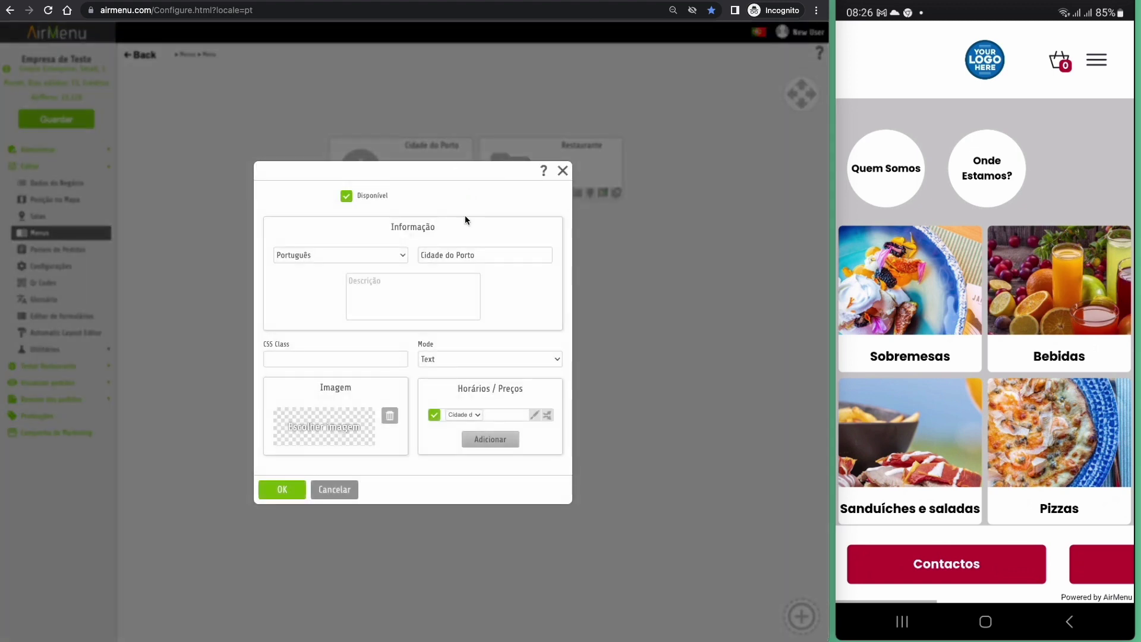
click(331, 419)
click(341, 315)
click(326, 466)
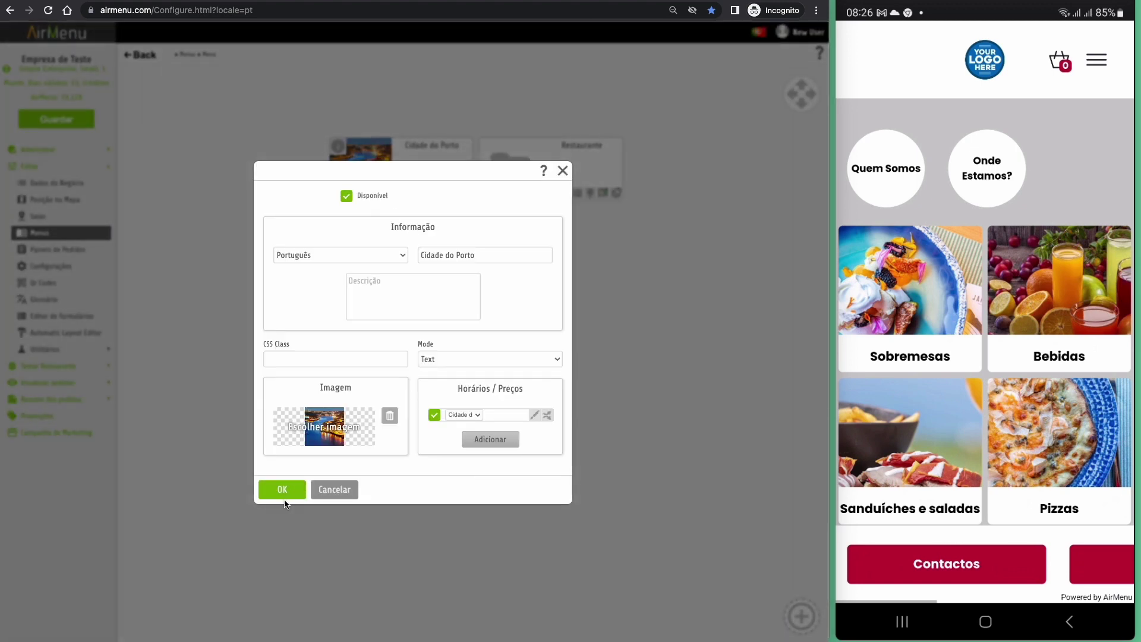
click(283, 488)
Add an Informação item named Cidade de Lisboa and place it between Cidade do Porto and Restaurante
click(801, 616)
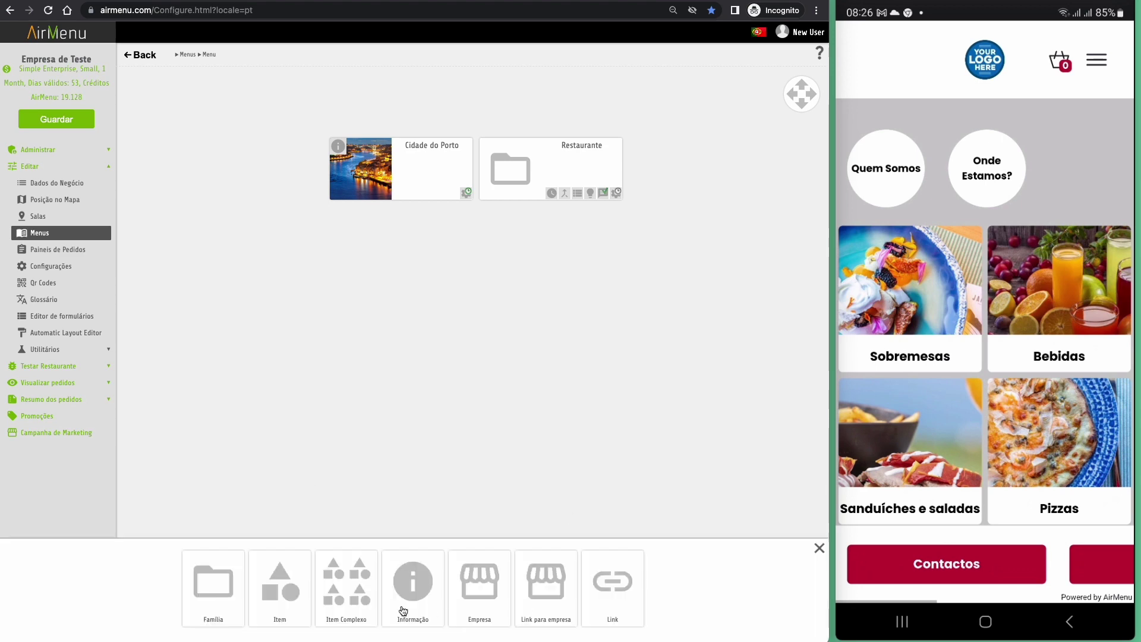
text(Ci)
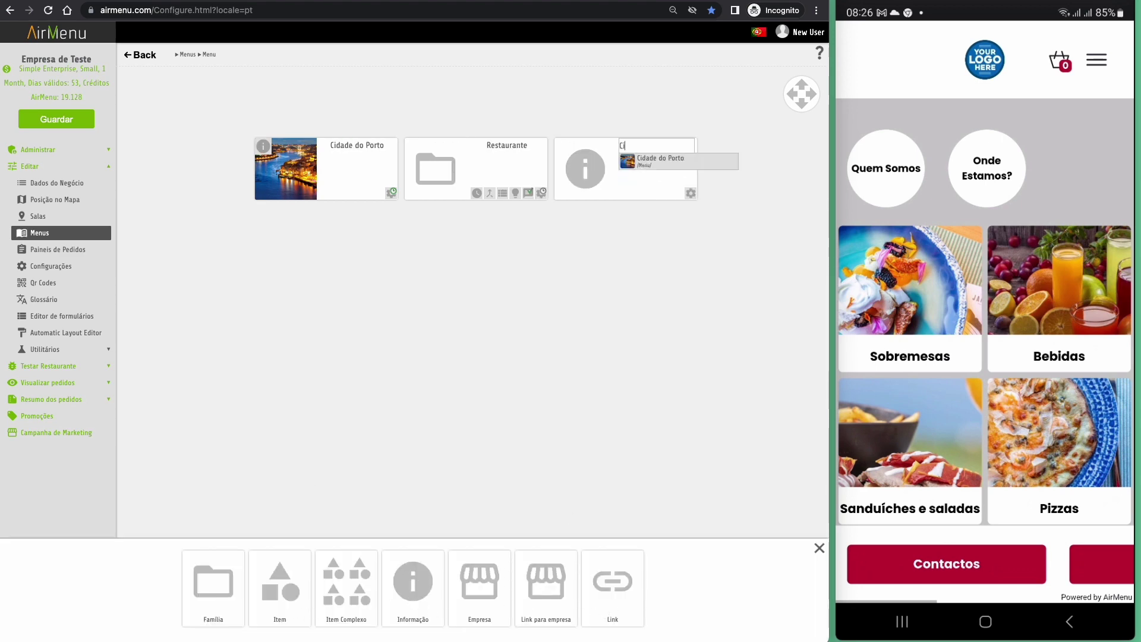
text(dade de Lisboa)
key(Return)
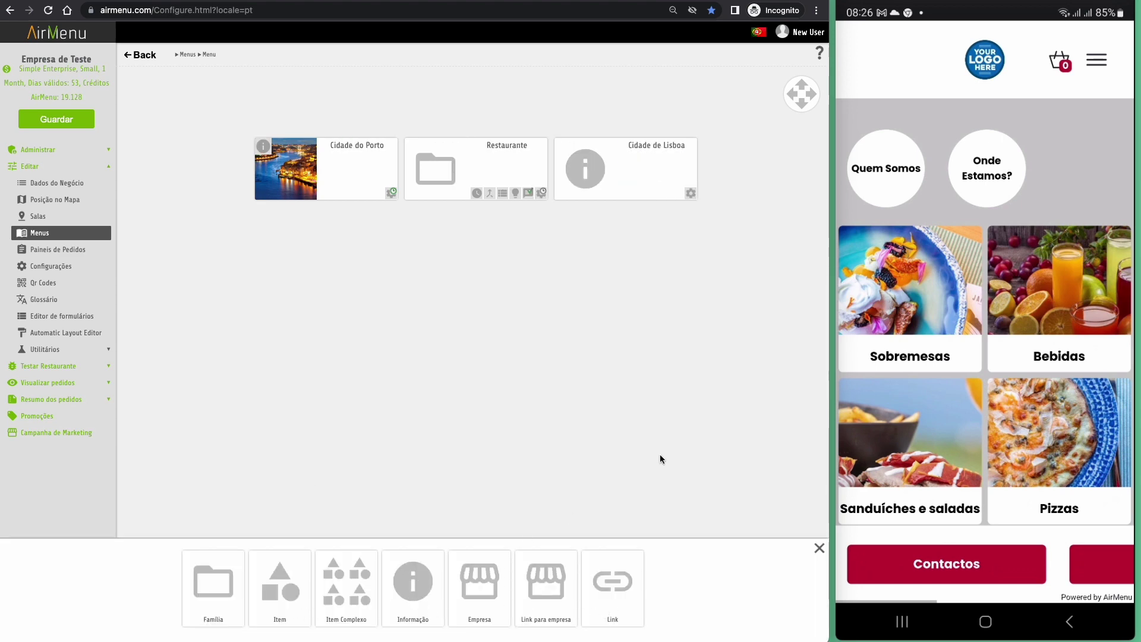
double_click(627, 154)
click(639, 171)
drag(640, 175, 538, 206)
Give the Cidade de Lisboa item a new schedule named Cidade Lisboa, limited to the Cidade Lisboa room
click(541, 193)
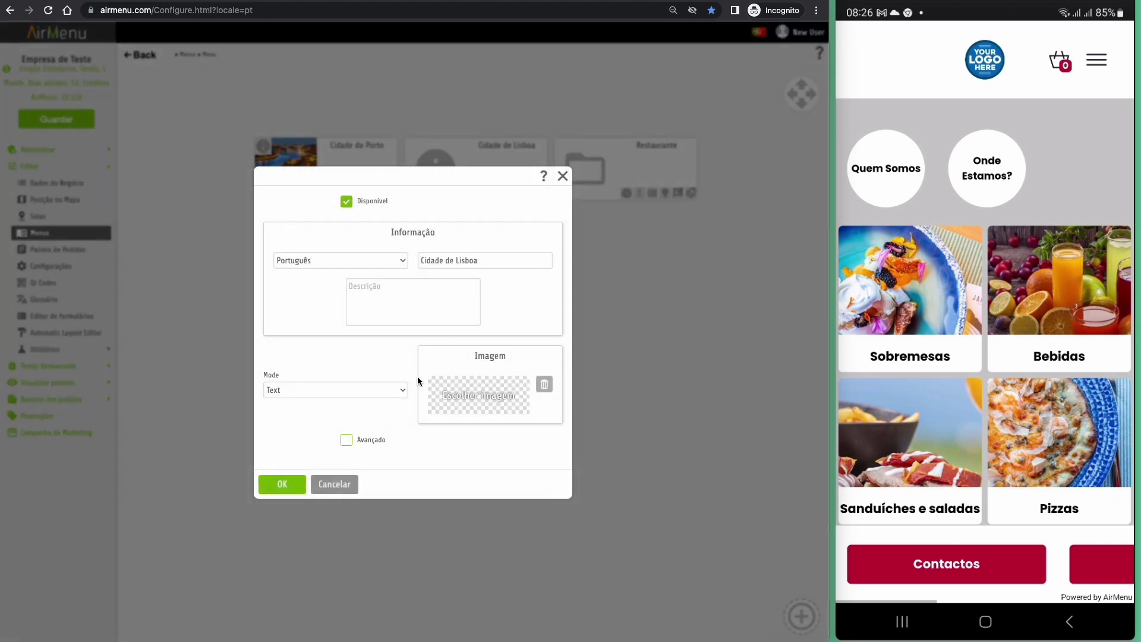
click(454, 414)
click(461, 480)
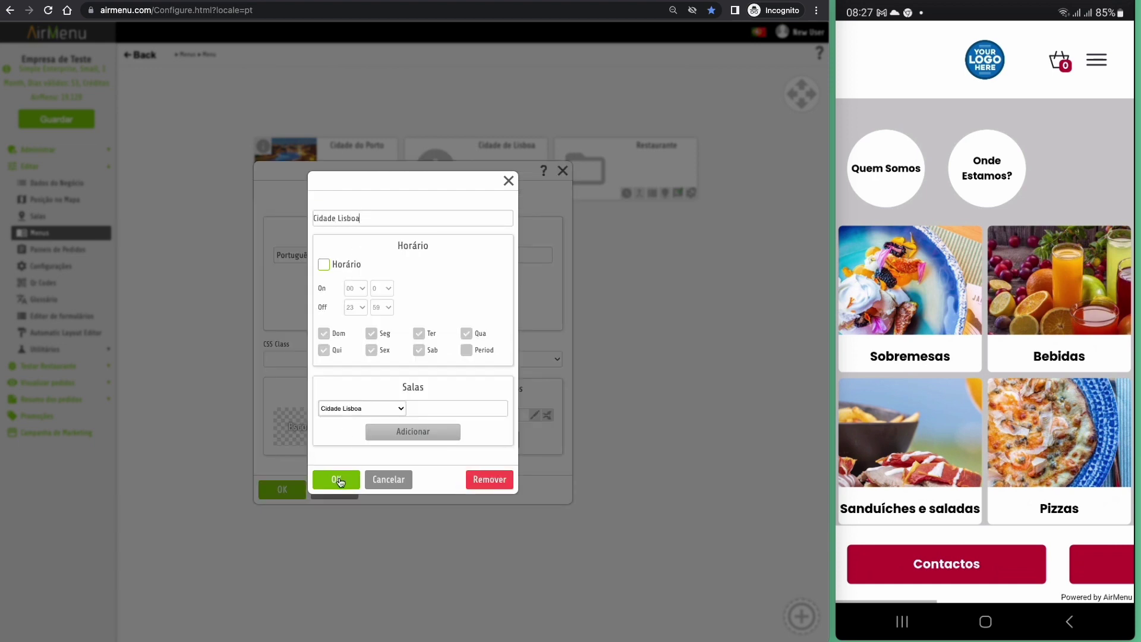
click(367, 409)
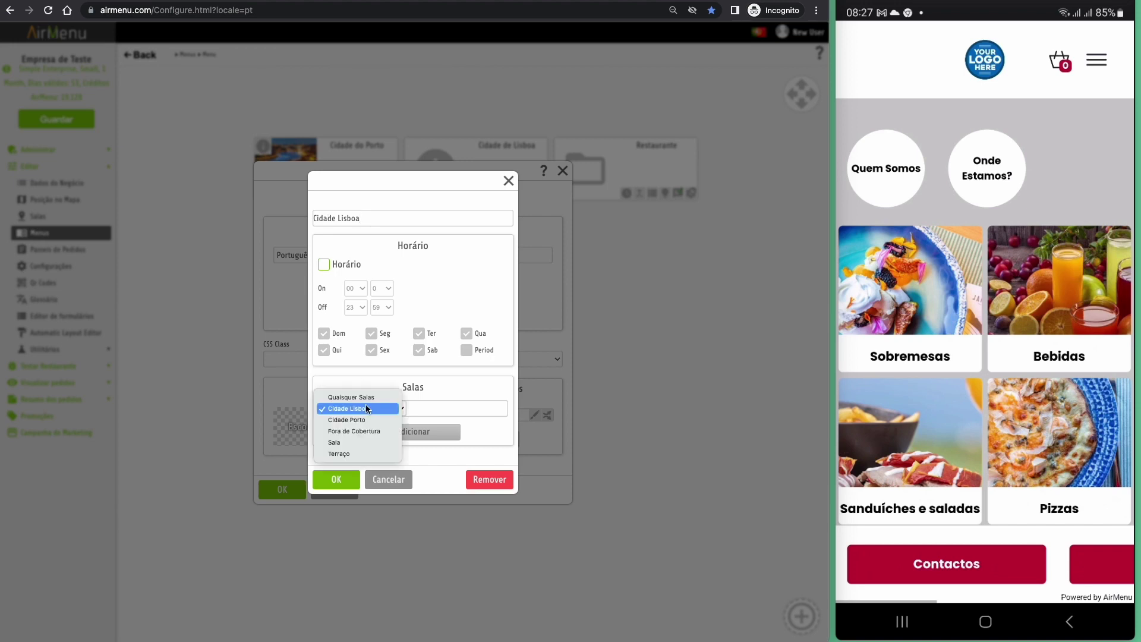
click(367, 409)
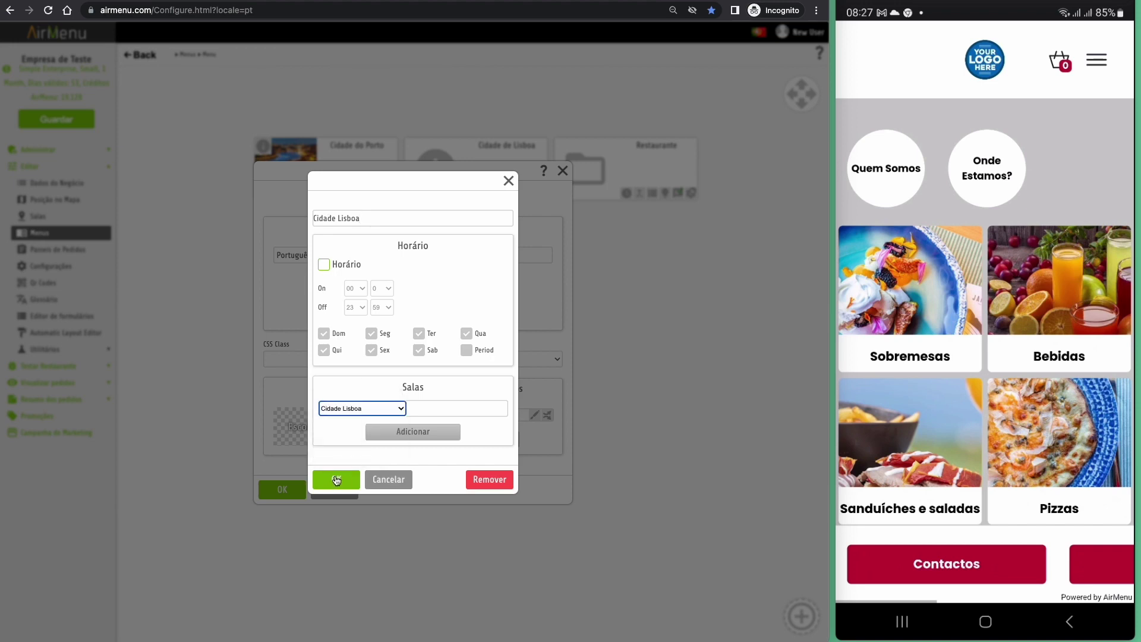
click(335, 479)
Rename the Cidade de Lisboa item's schedule to Cidade de Lisboa and accept the item settings
click(470, 416)
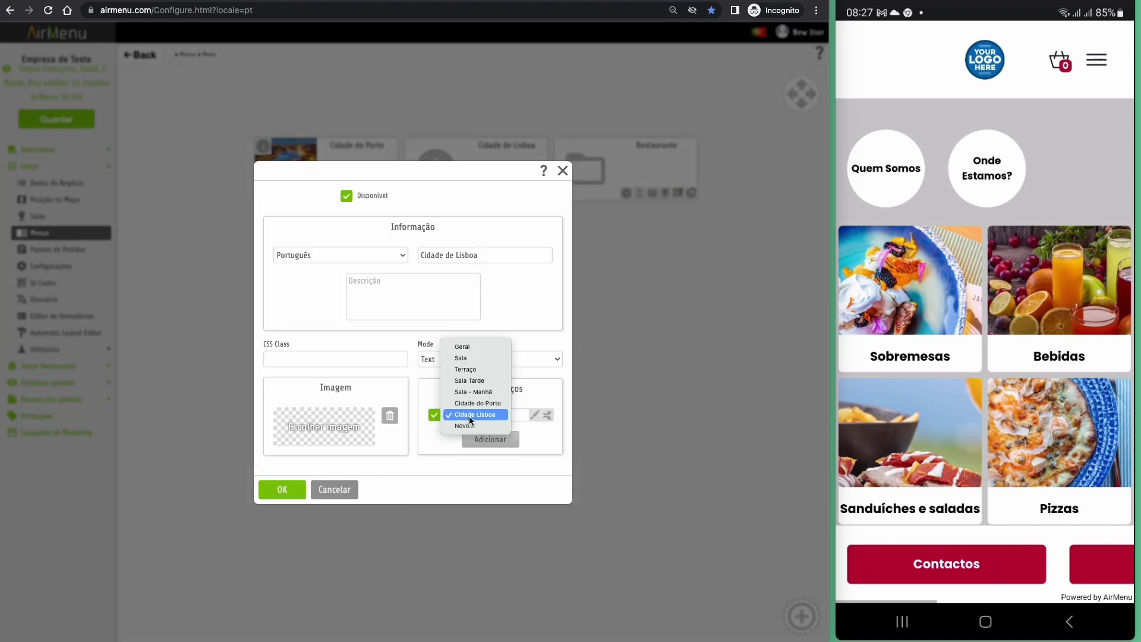
click(470, 413)
click(533, 419)
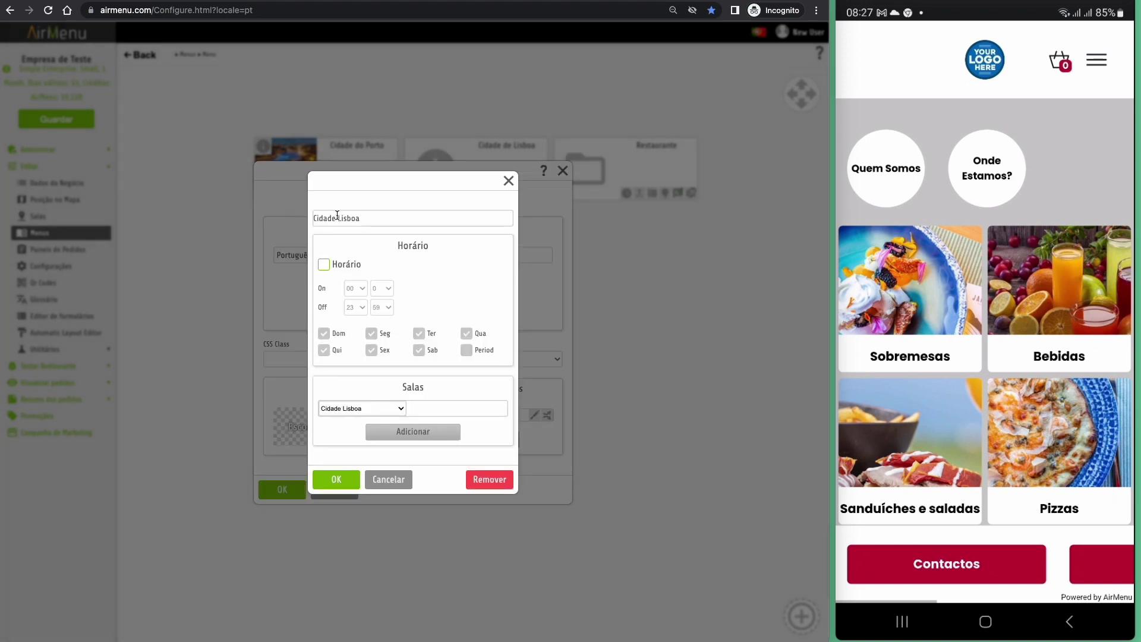
text(de)
click(324, 484)
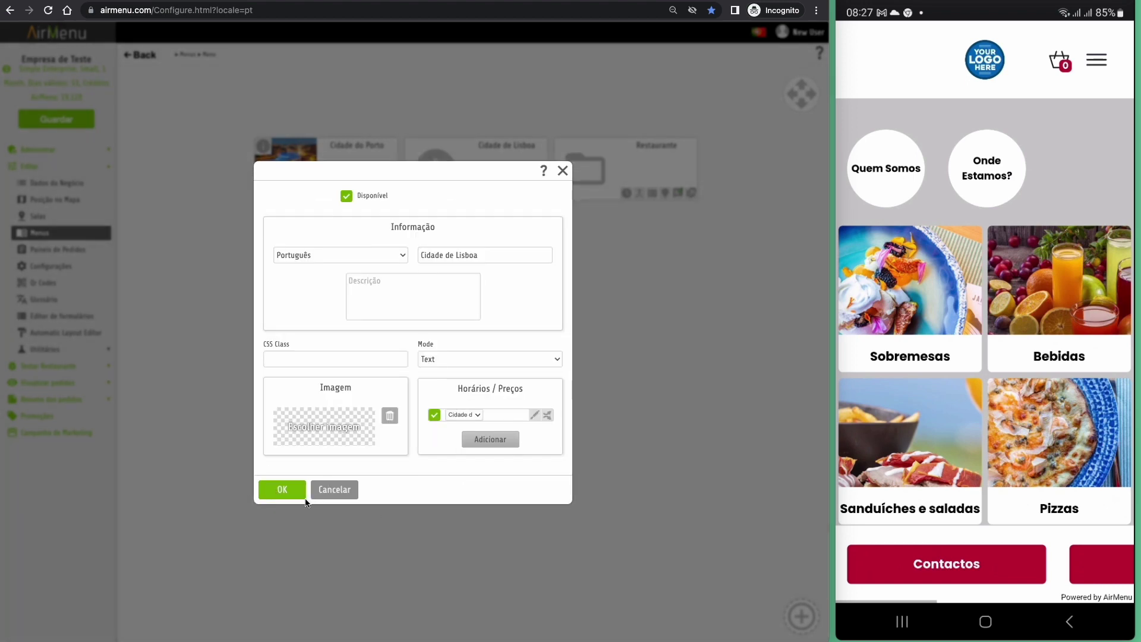
click(283, 490)
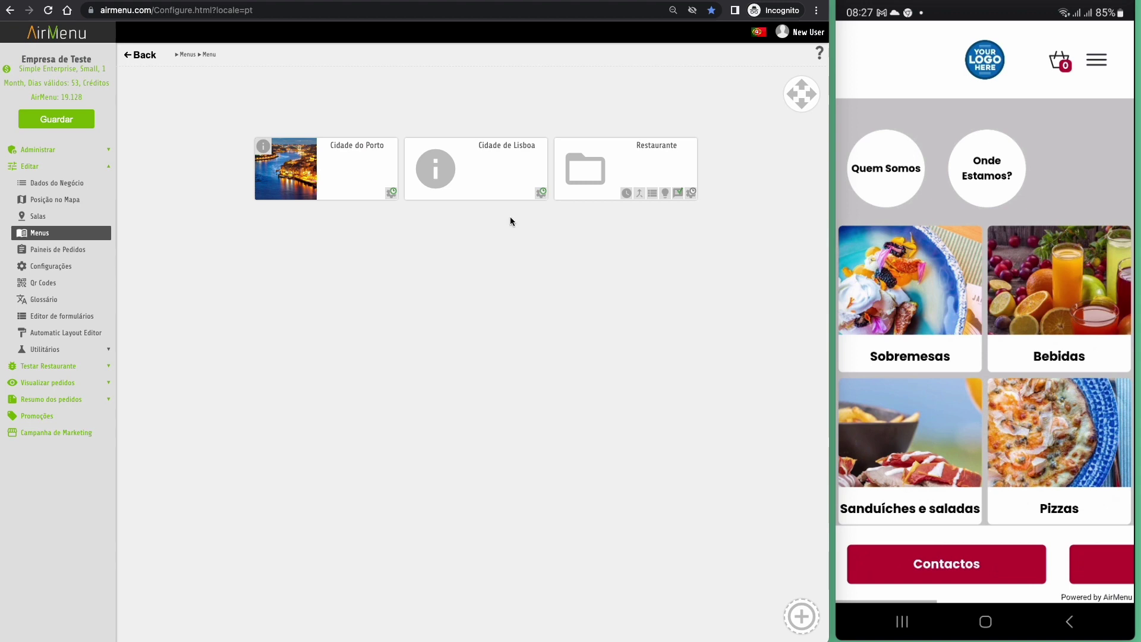
Assign the purple dusk photo of the bridge as the Cidade de Lisboa item's image
click(540, 192)
click(322, 429)
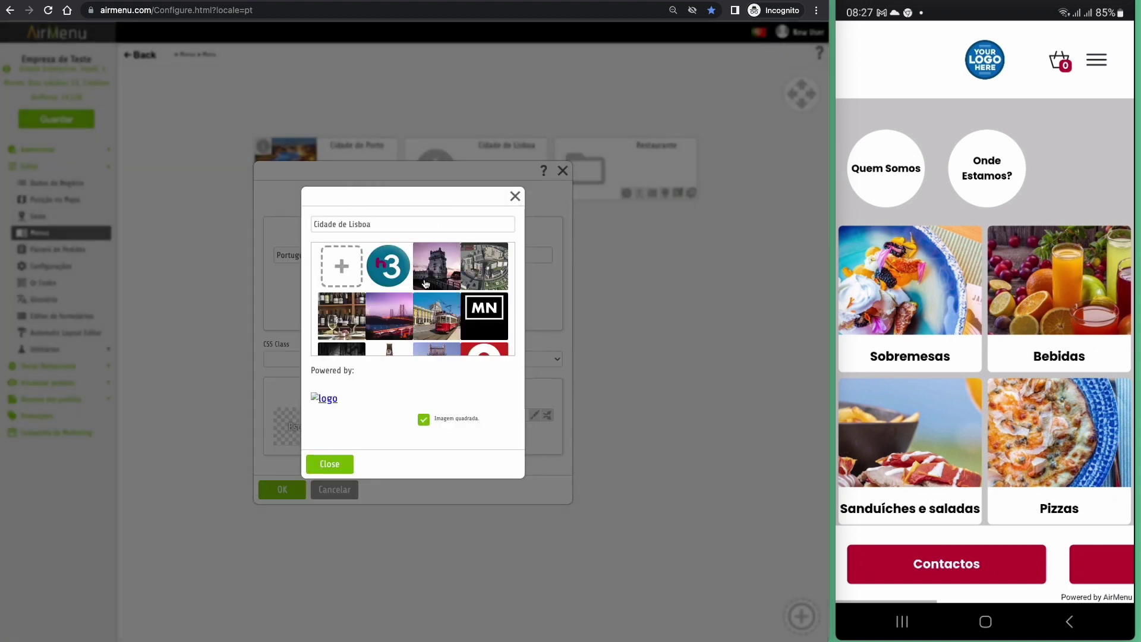
click(390, 315)
click(326, 473)
click(283, 489)
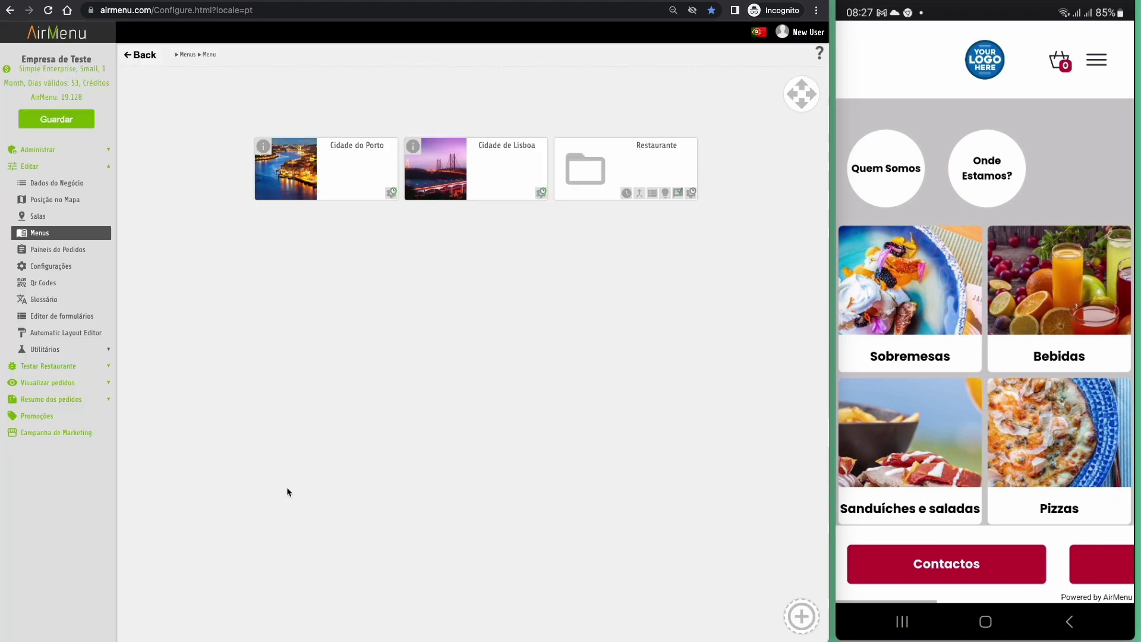
Save the menu configuration
click(54, 121)
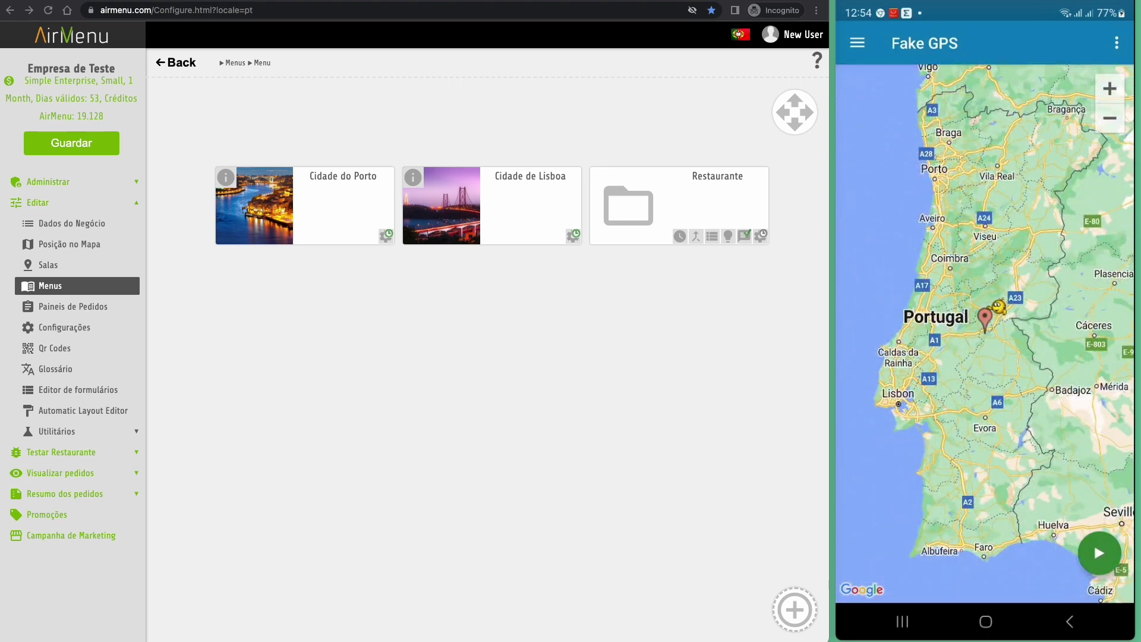
Browse the location list in the phone preview and select the Porto point under Cidade Porto to view its menu
drag(939, 387, 1023, 317)
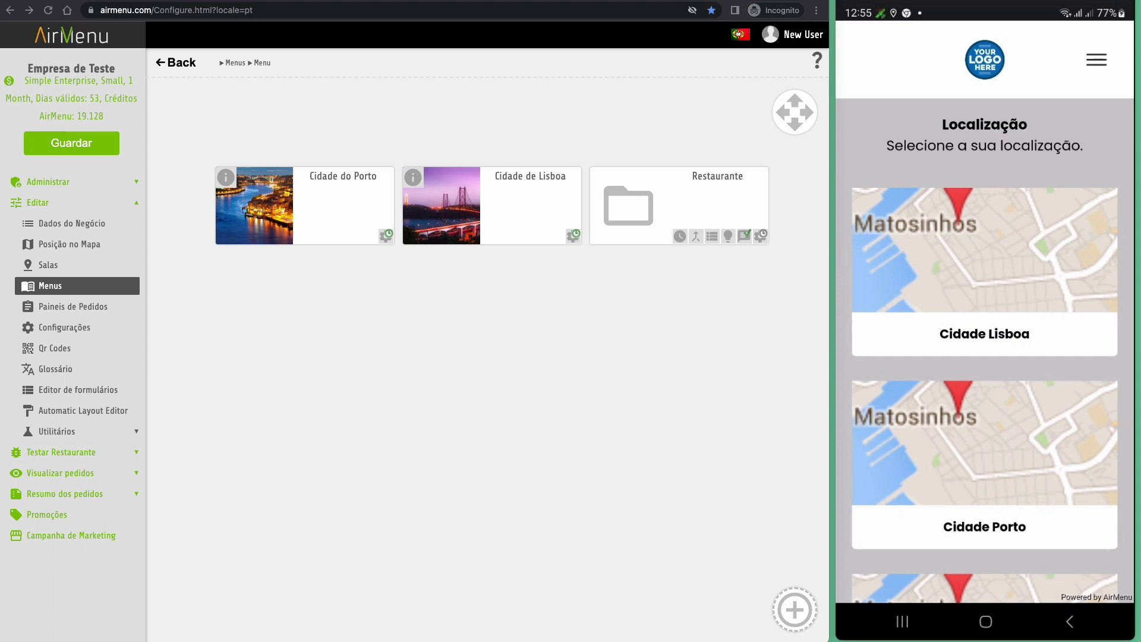
scroll(1012, 505, down, 5)
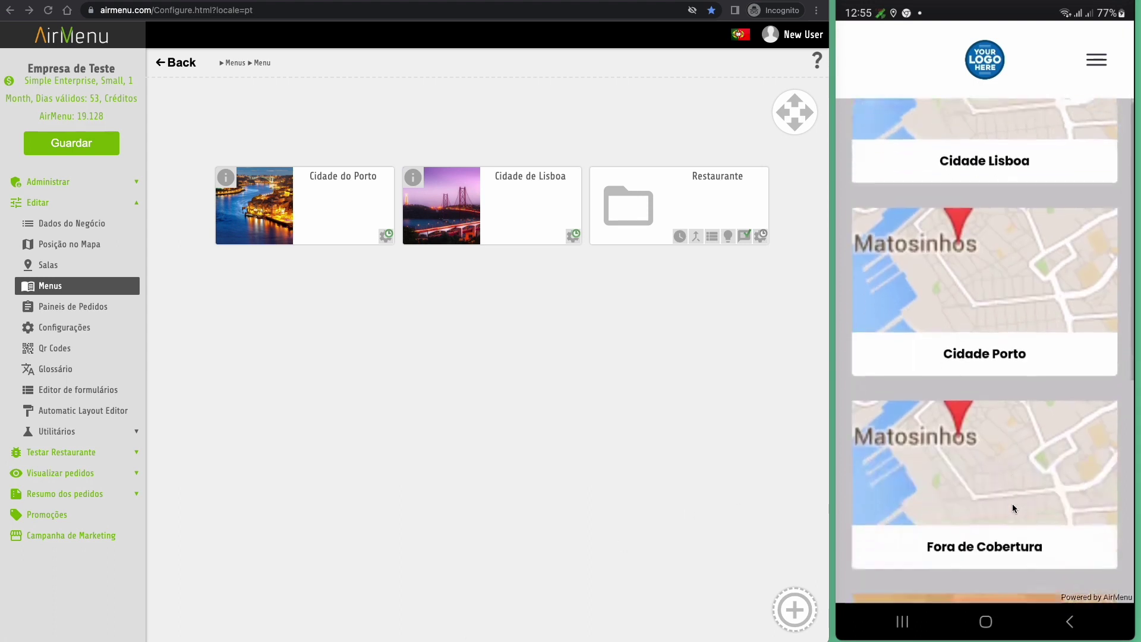
scroll(1012, 504, up, 4)
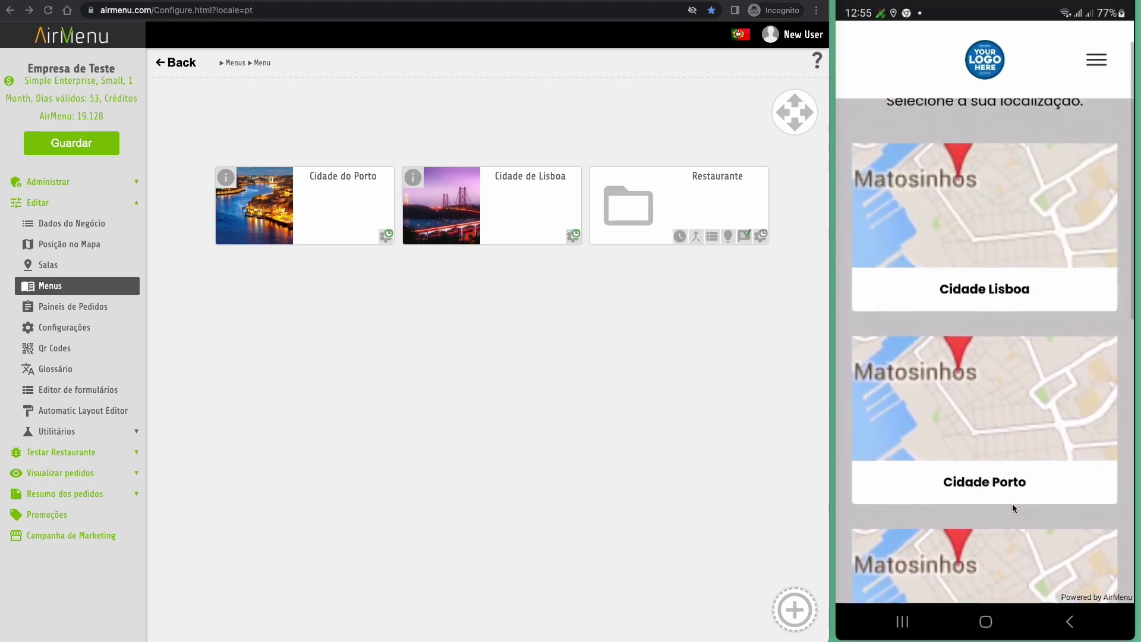
scroll(1012, 504, down, 2)
scroll(1012, 506, down, 5)
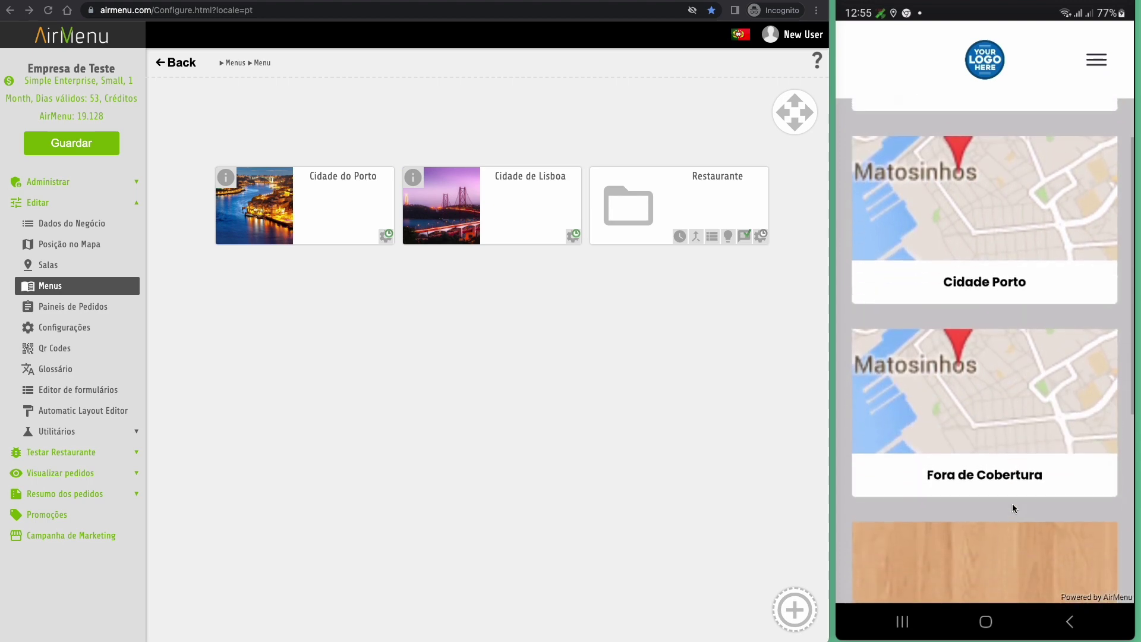
scroll(1012, 504, up, 5)
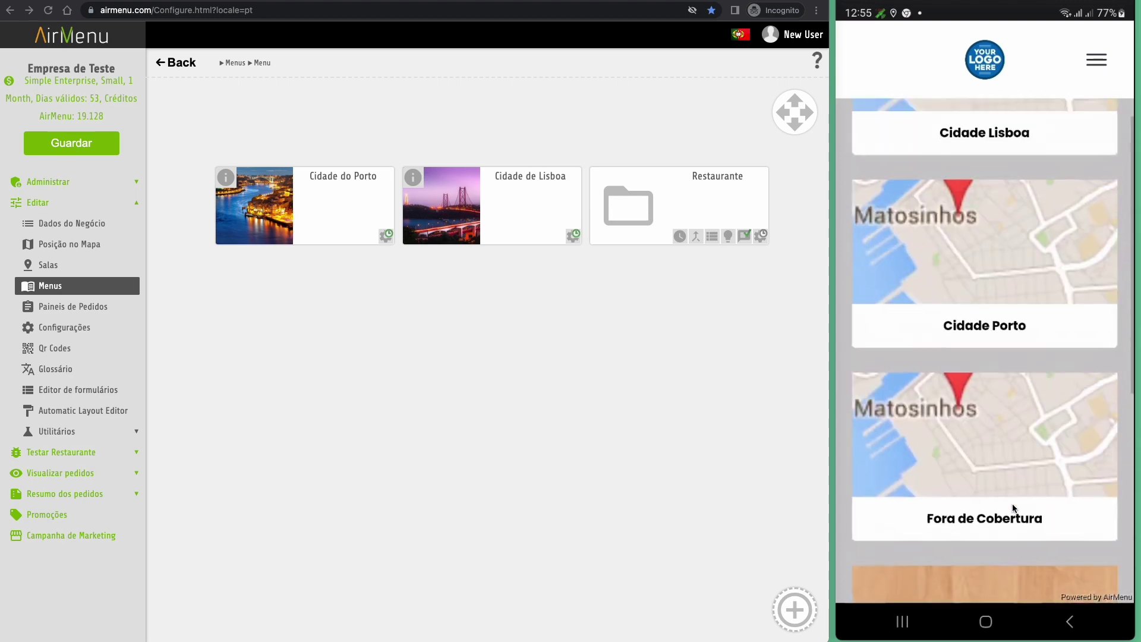
click(1007, 461)
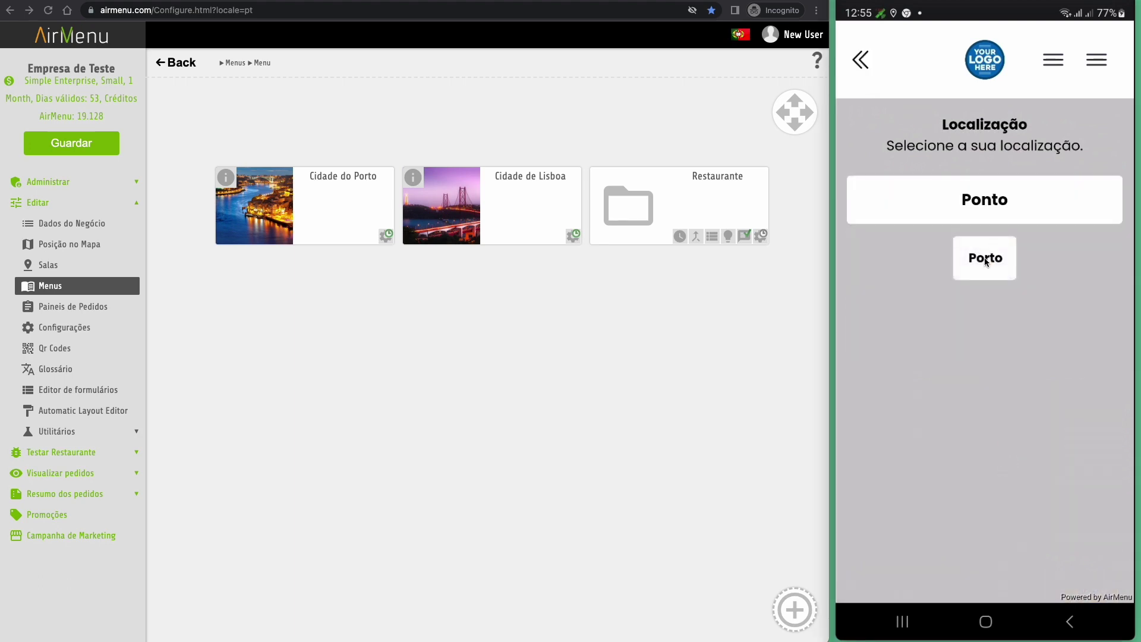
click(985, 259)
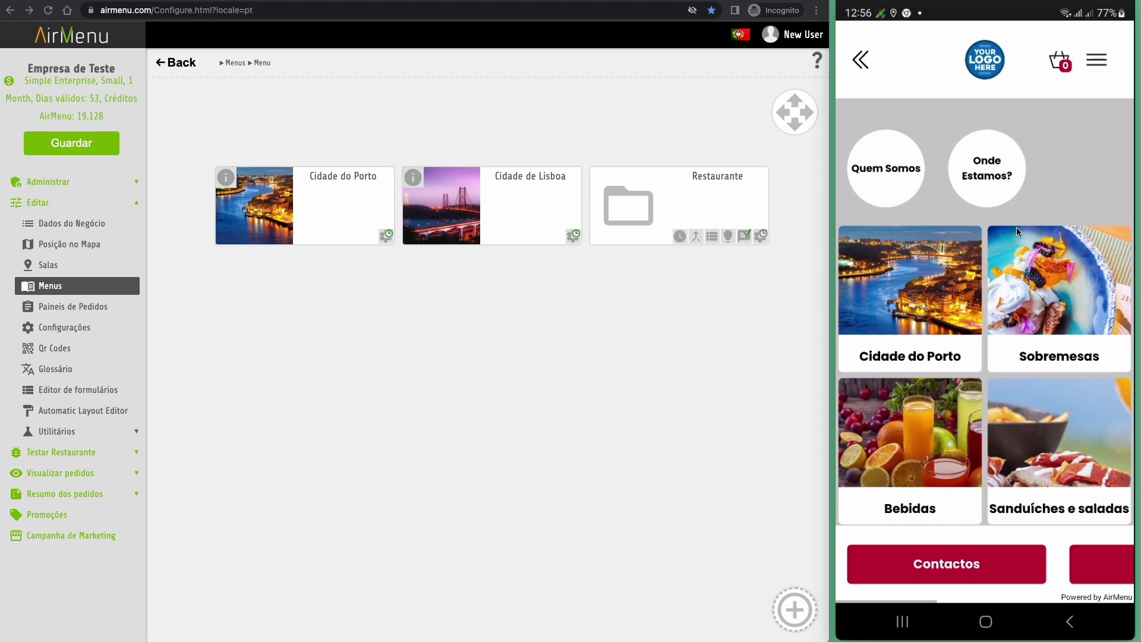
Reload the phone preview and review the list of selectable locations
drag(1019, 230, 1015, 542)
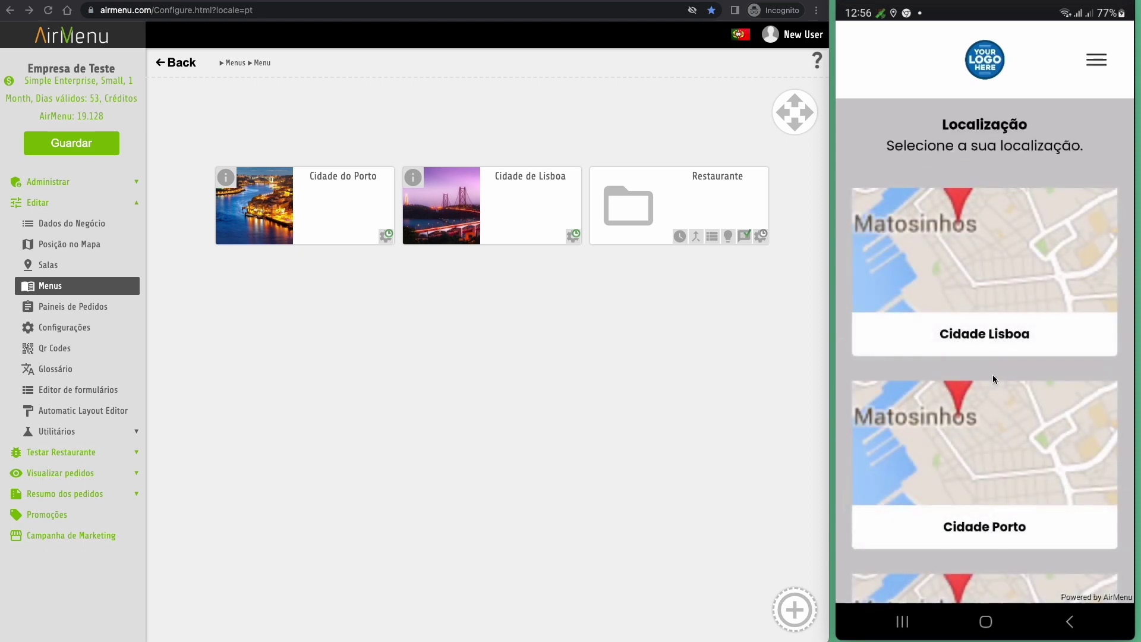
scroll(993, 379, down, 2)
scroll(992, 375, down, 3)
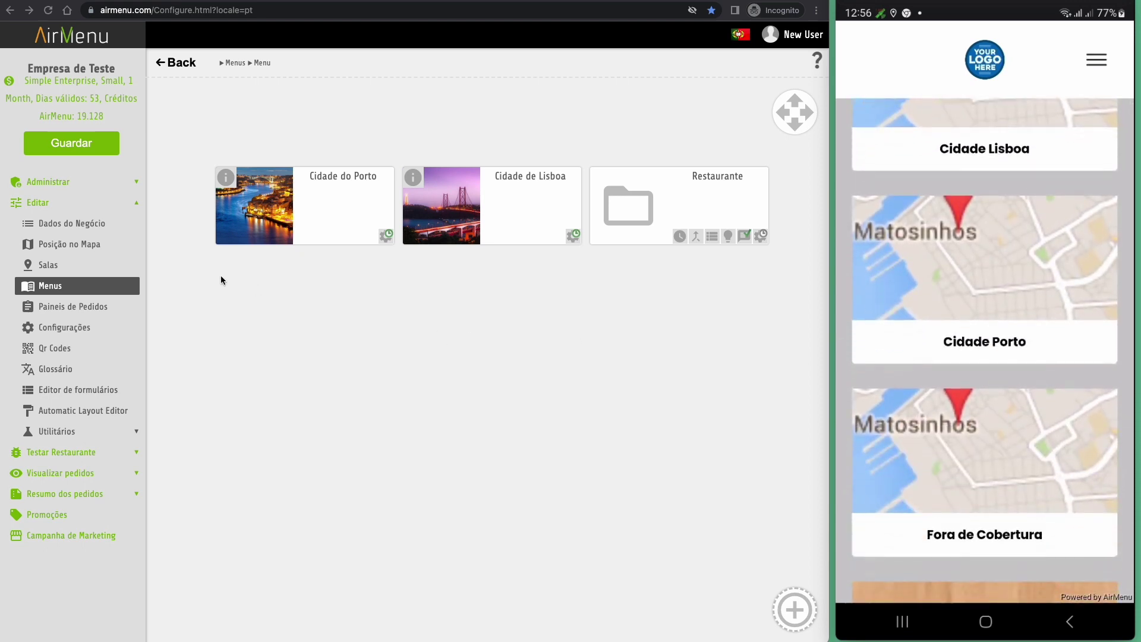
Add a Ponto marker named Fora de Cobertura to the Fora de Cobertura room's map, on the coast near Ovar
click(54, 271)
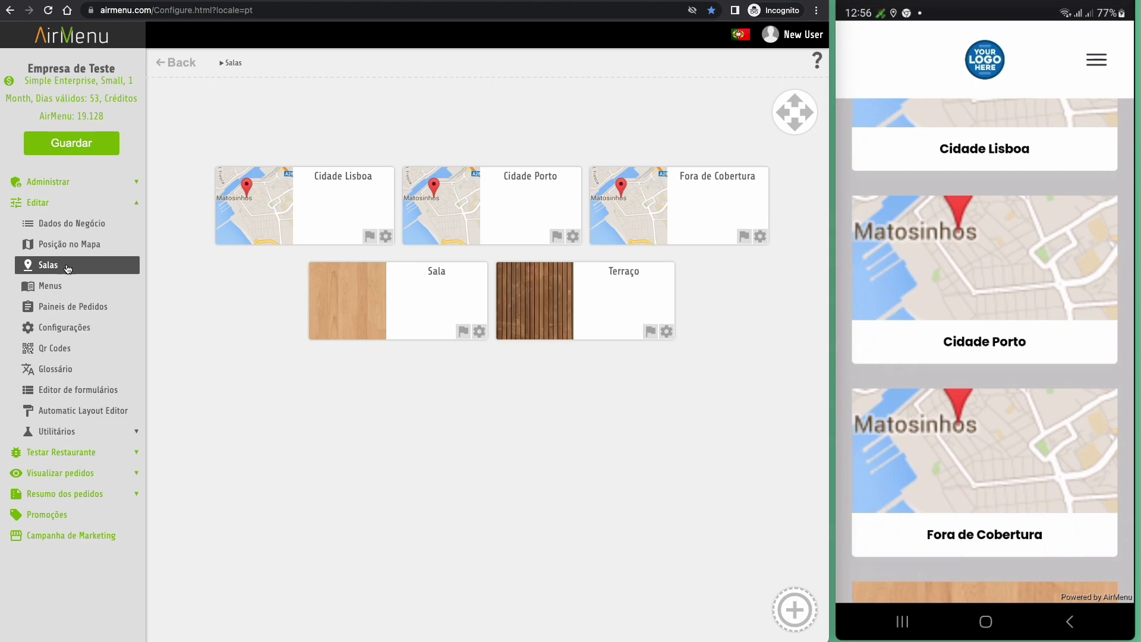
click(676, 216)
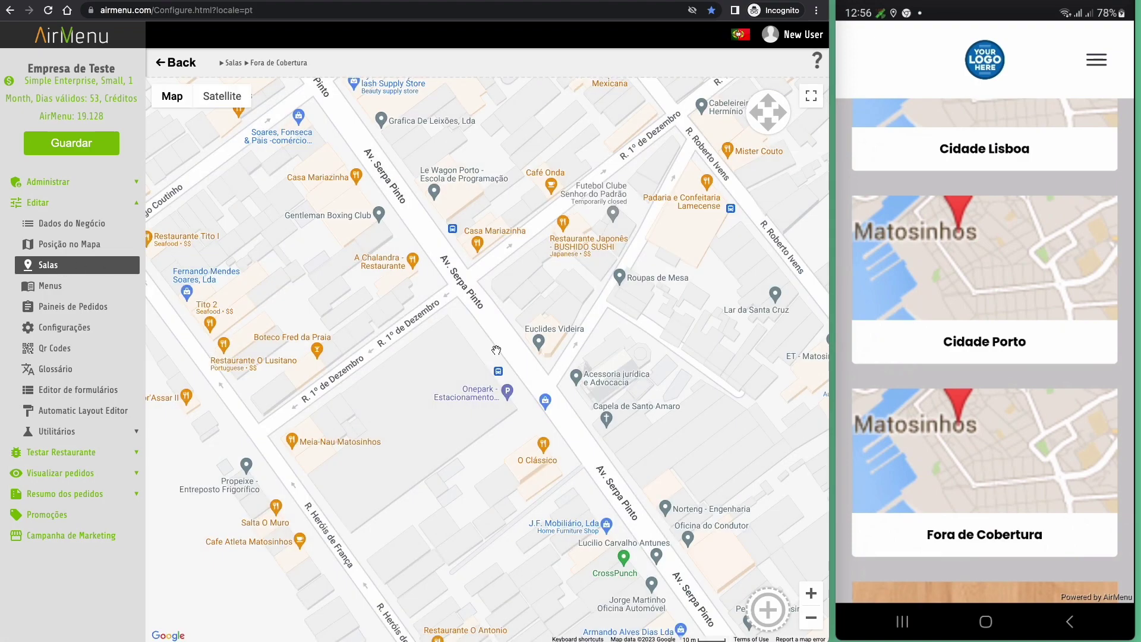
scroll(497, 350, down, 8)
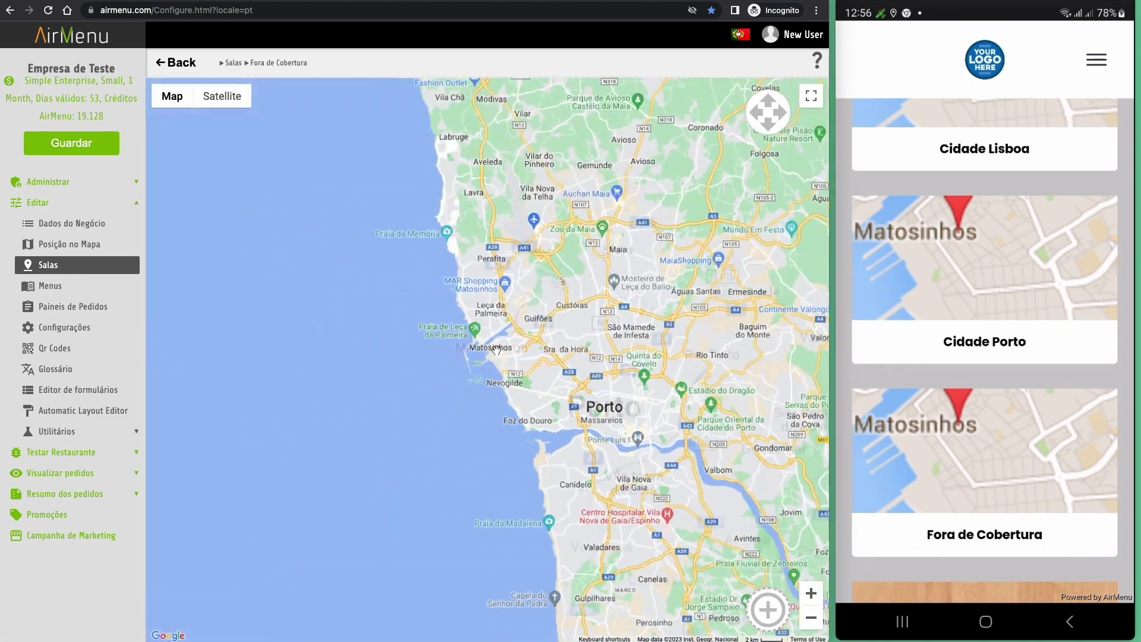
scroll(496, 350, down, 2)
drag(571, 520, 551, 303)
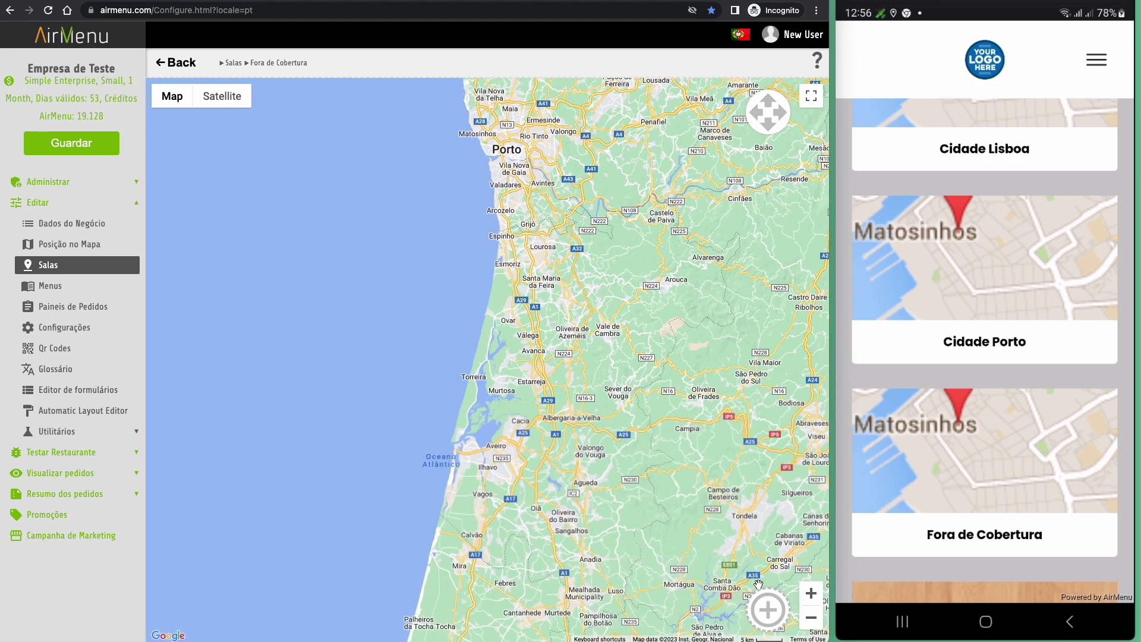
click(768, 609)
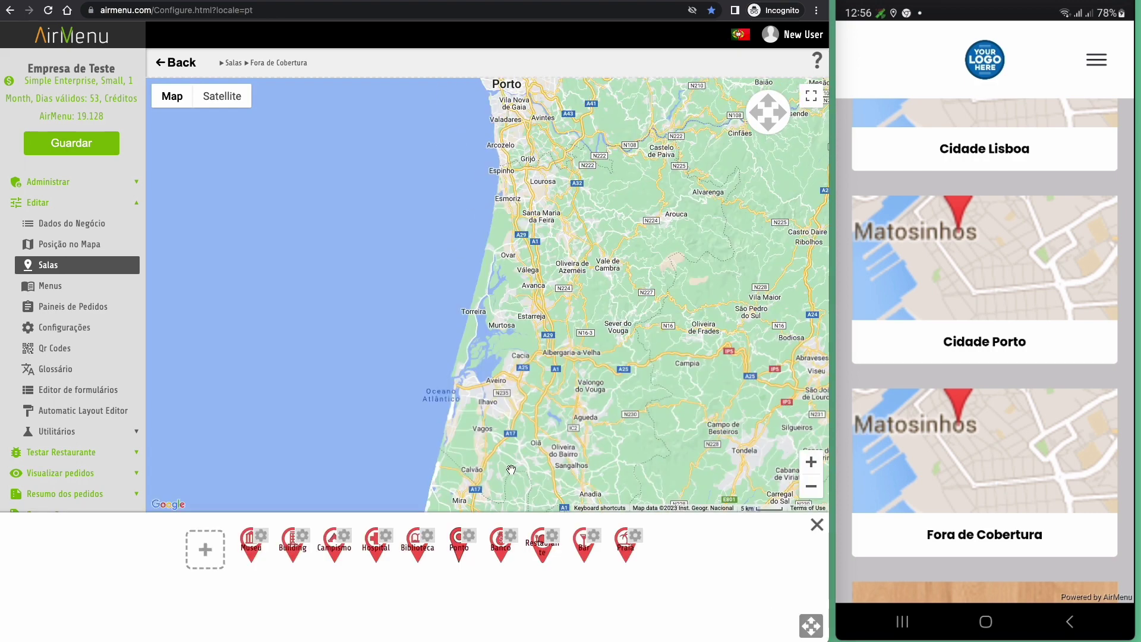
click(459, 552)
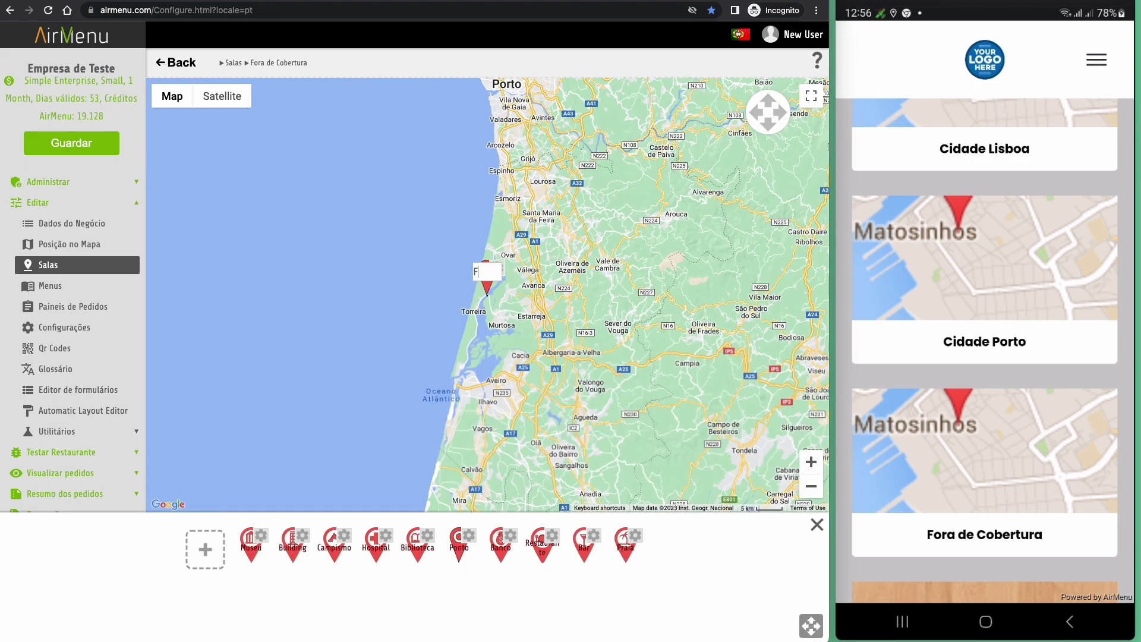
text(Fora de Cobert)
text(ura)
key(Return)
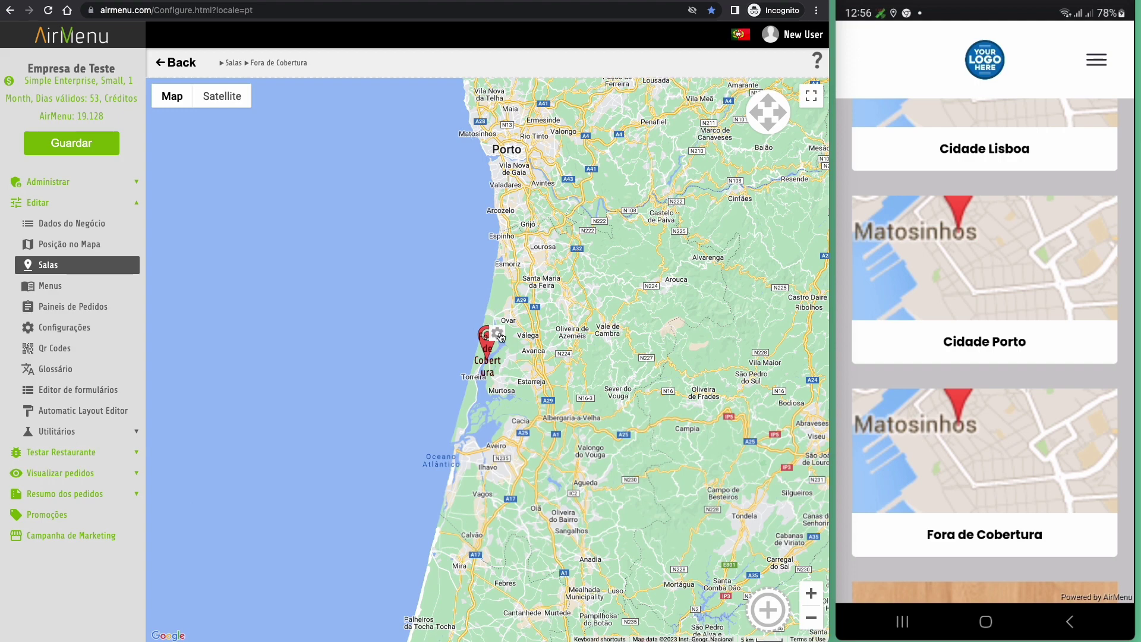
Set the radius of the Fora de Cobertura point's circular region to 1500000 m and check its extent on the map
click(501, 335)
click(296, 411)
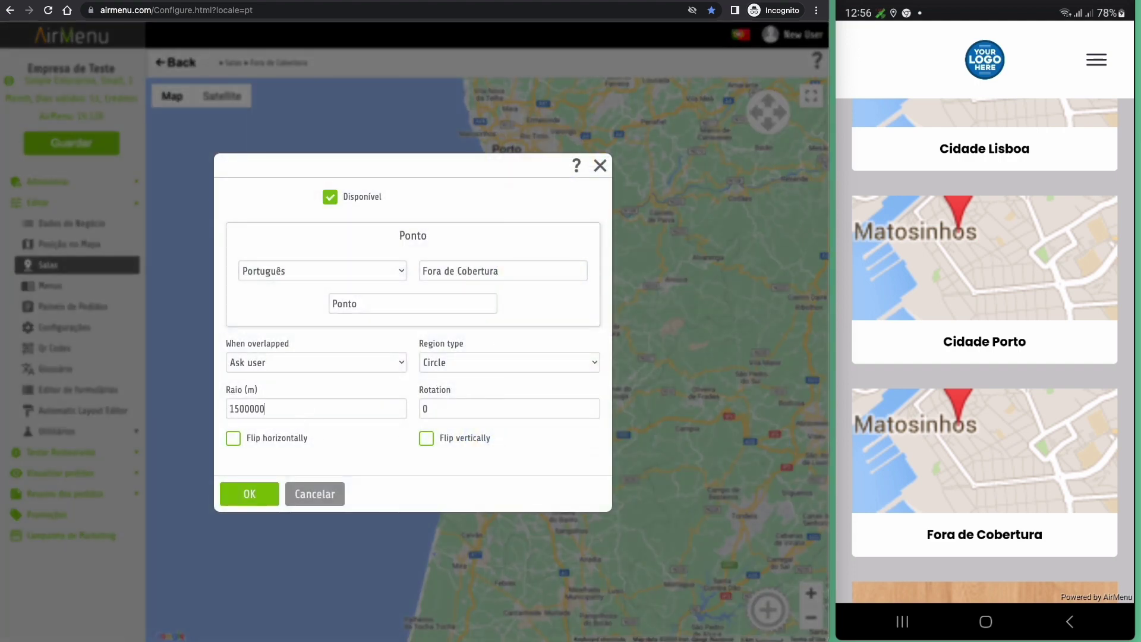
click(256, 498)
scroll(458, 447, down, 2)
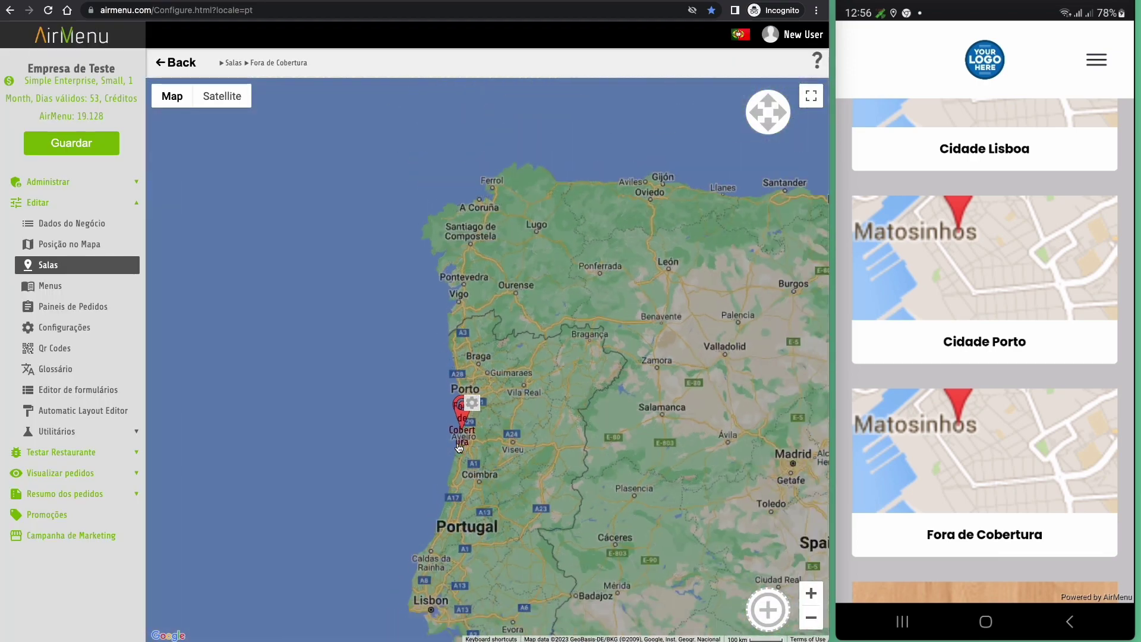
scroll(459, 447, down, 3)
scroll(459, 447, up, 2)
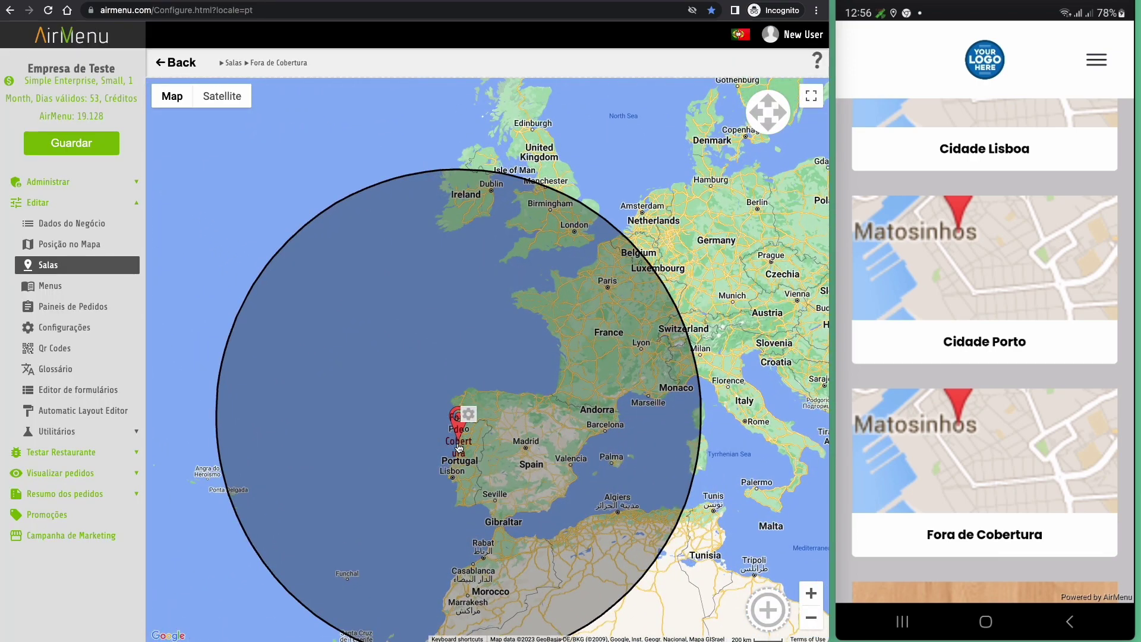
Set the Fora de Cobertura point's overlap behaviour to Choose this (Level 1) and return to the room list
click(478, 416)
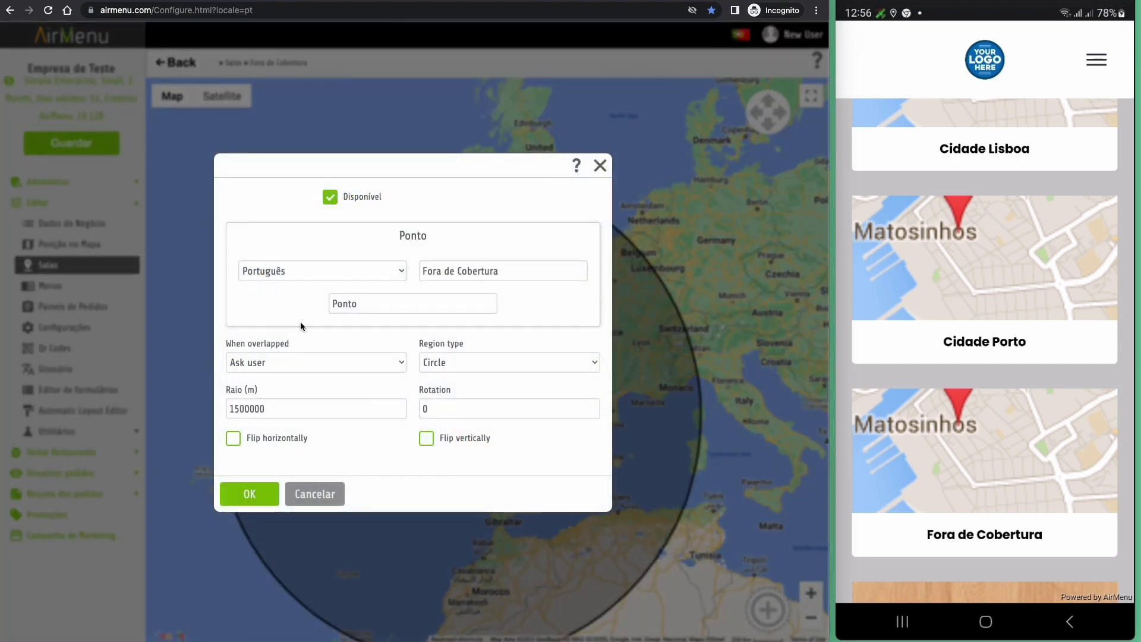
click(307, 364)
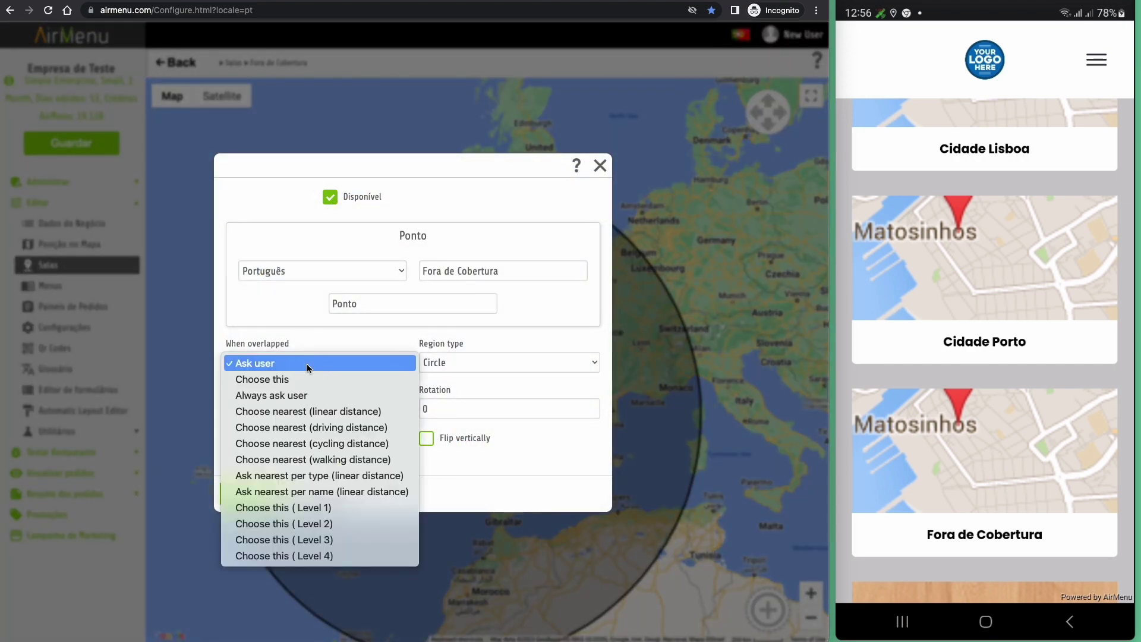
click(323, 509)
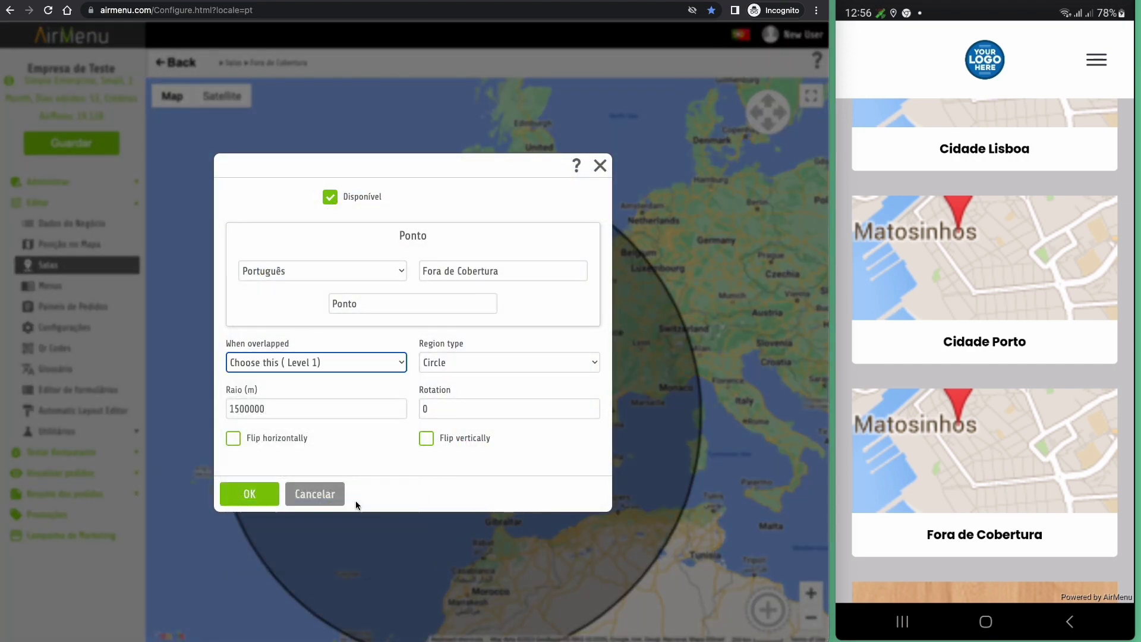
click(242, 495)
click(173, 62)
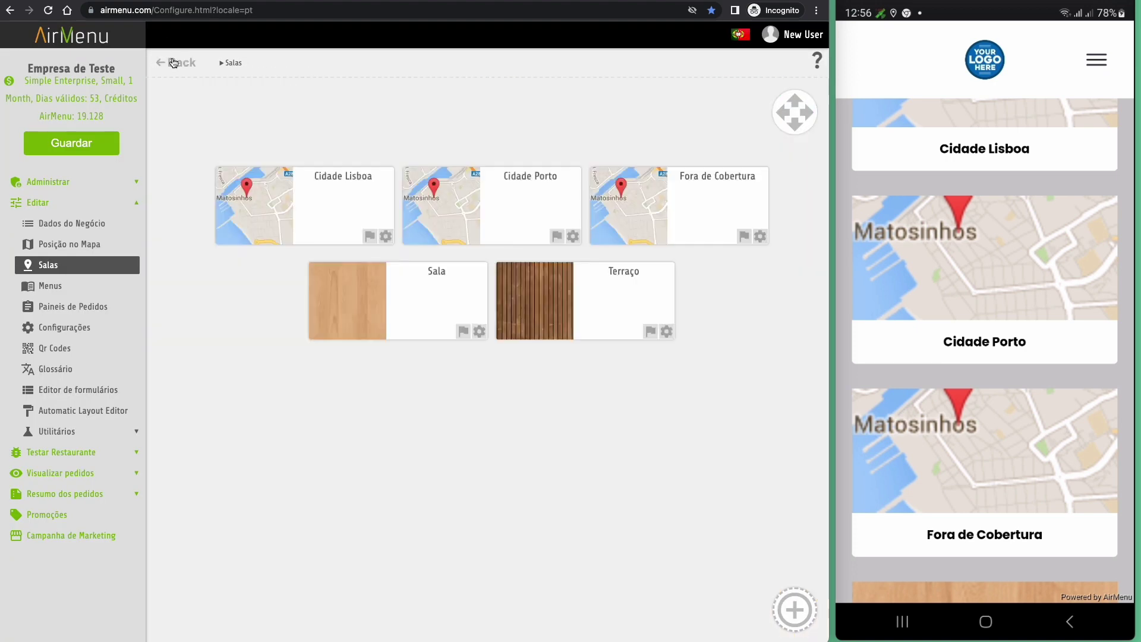
Set the overlap behaviour of the Lisboa point in the Cidade Lisboa room to Choose this (Level 2)
click(302, 214)
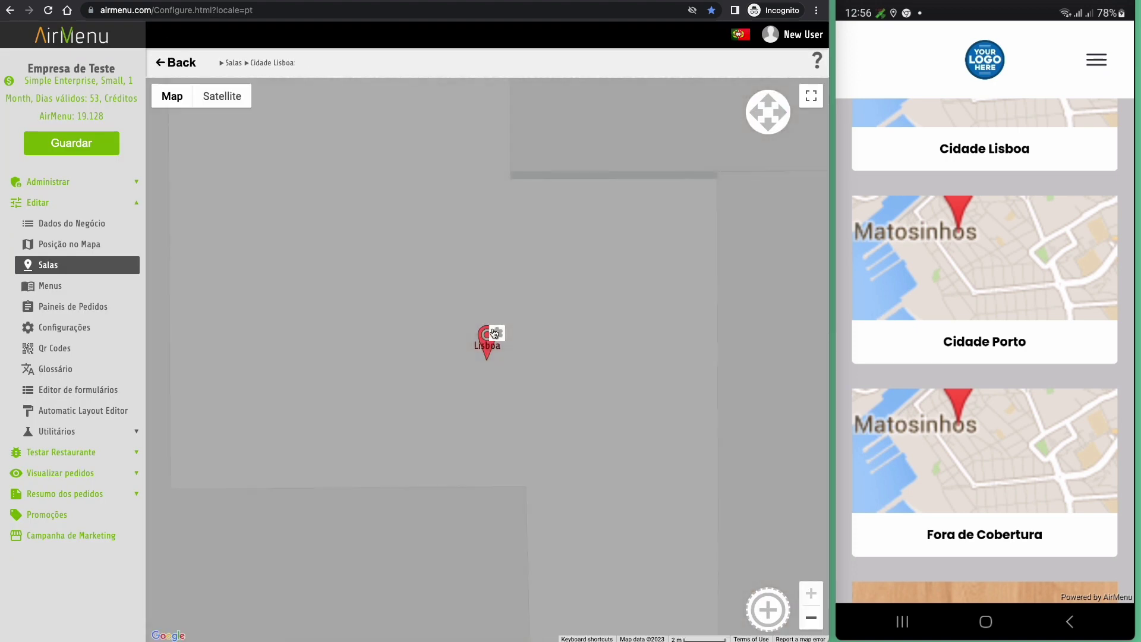
click(498, 335)
click(330, 343)
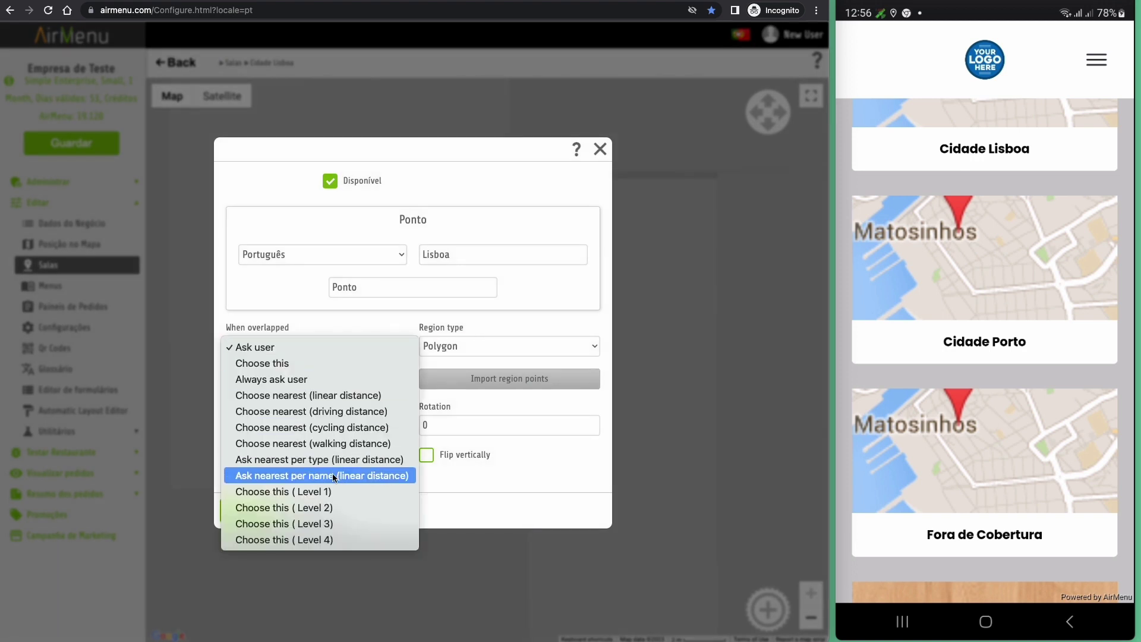
click(329, 508)
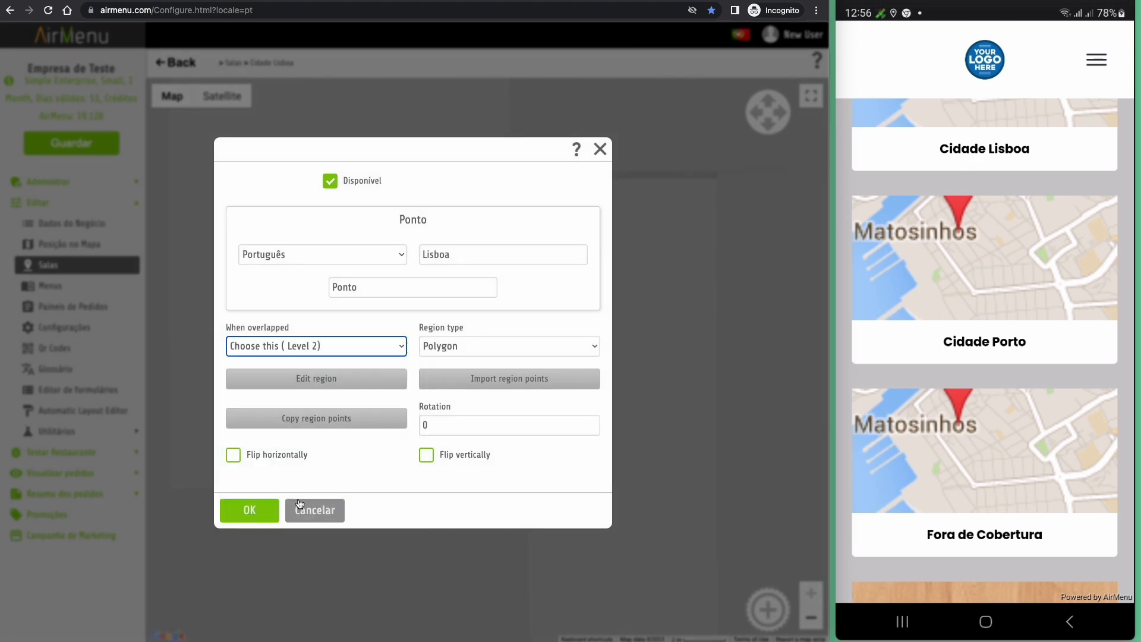
click(250, 510)
click(173, 61)
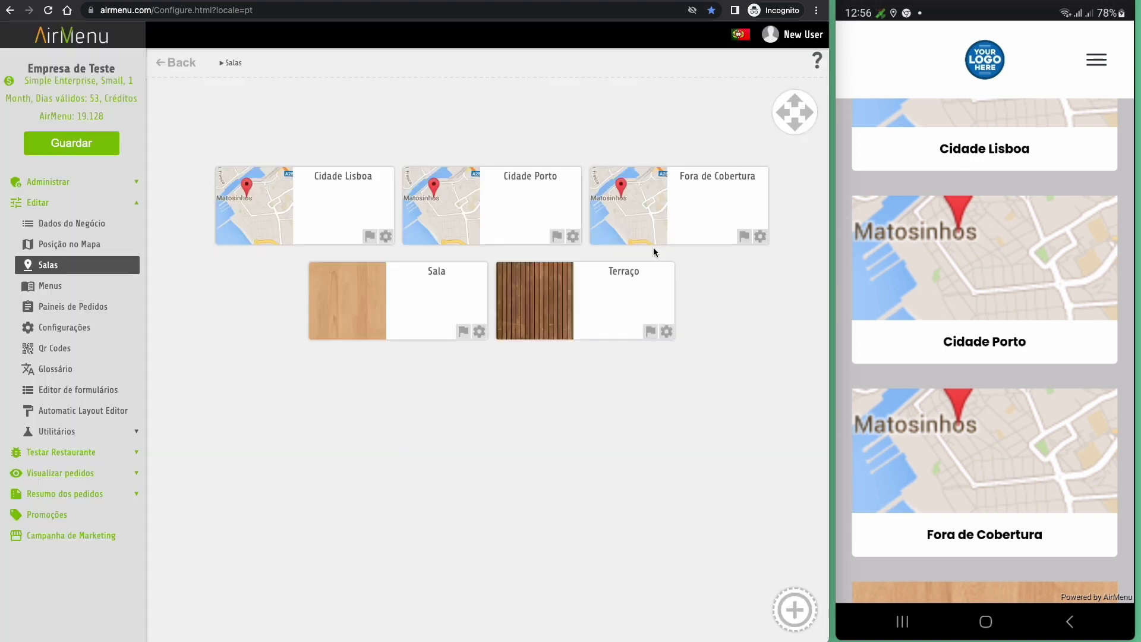
Set the overlap behaviour of the Cidade Porto room's Porto point to Choose this (Level 2) and save the configuration
click(528, 204)
click(498, 335)
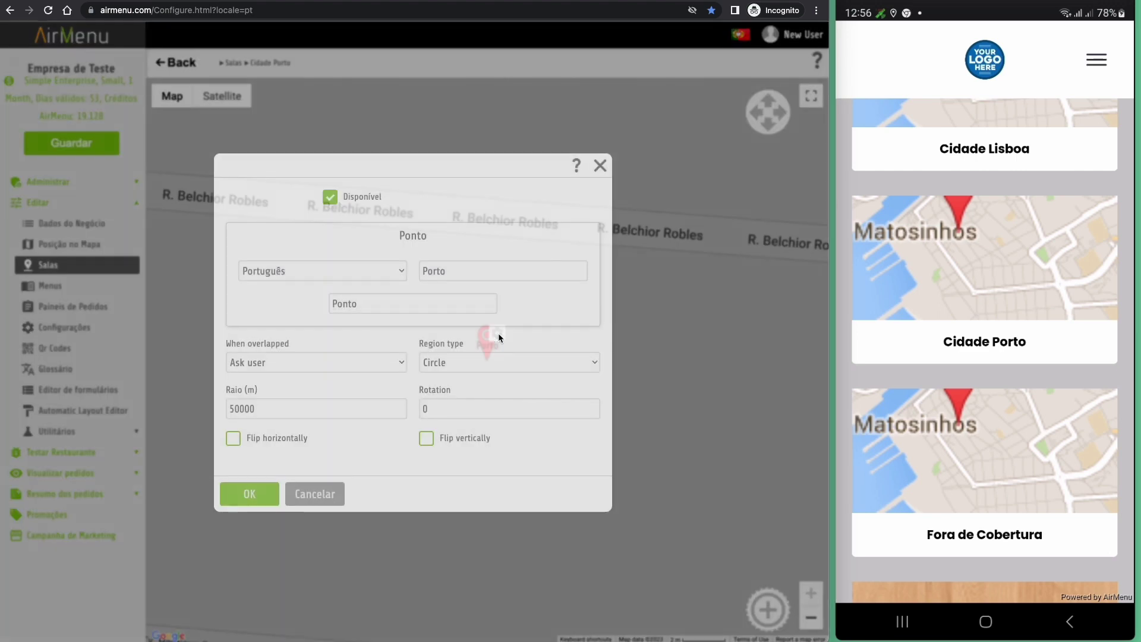
click(326, 363)
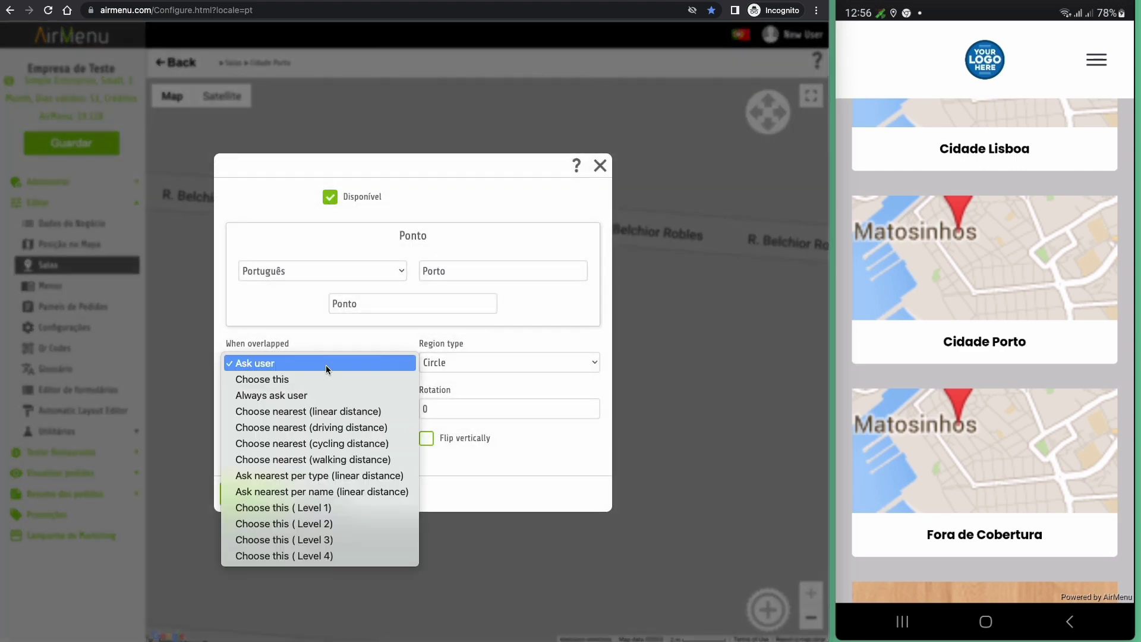
click(330, 526)
click(249, 492)
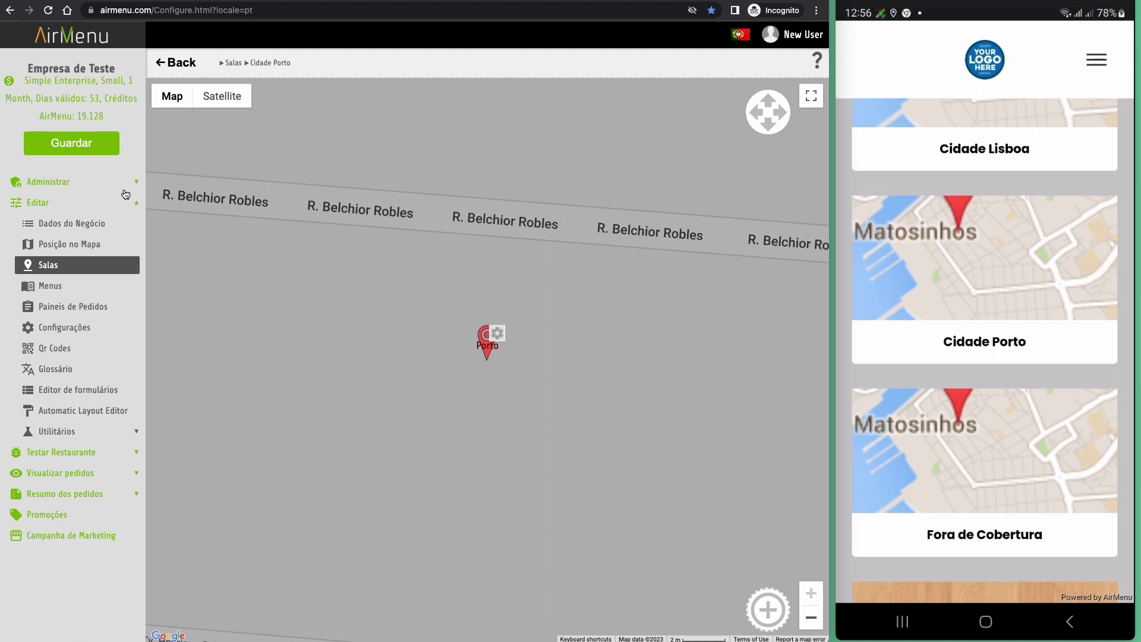
click(75, 145)
click(1057, 257)
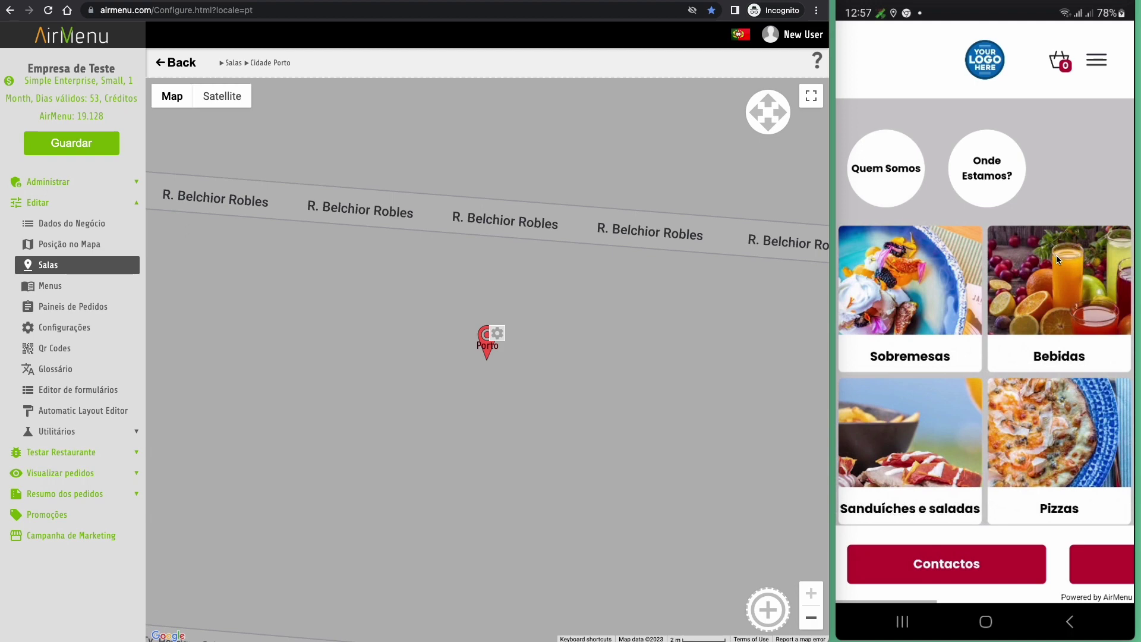
Add an Informação entry named Fora de Cobertura to the main menu
click(78, 285)
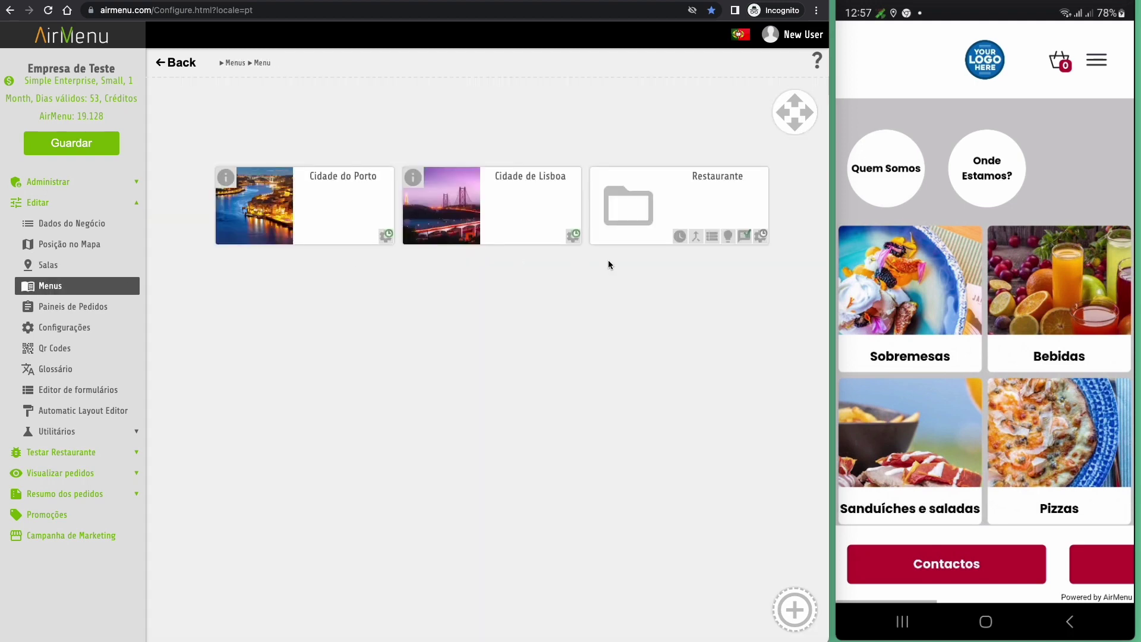
click(792, 612)
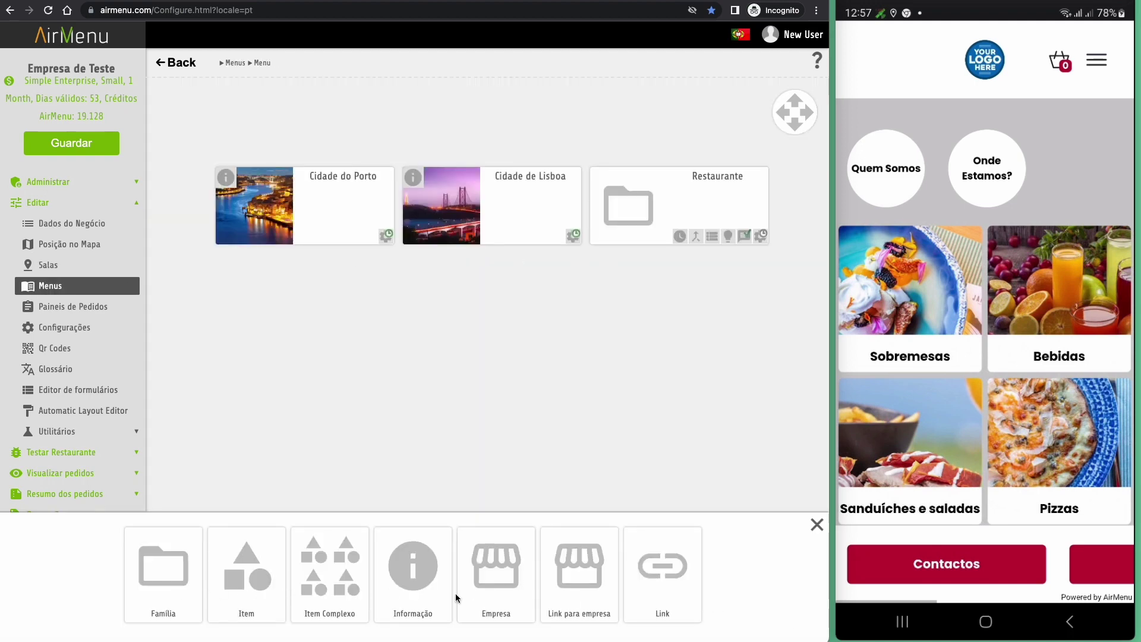
click(423, 595)
text(Fora dew)
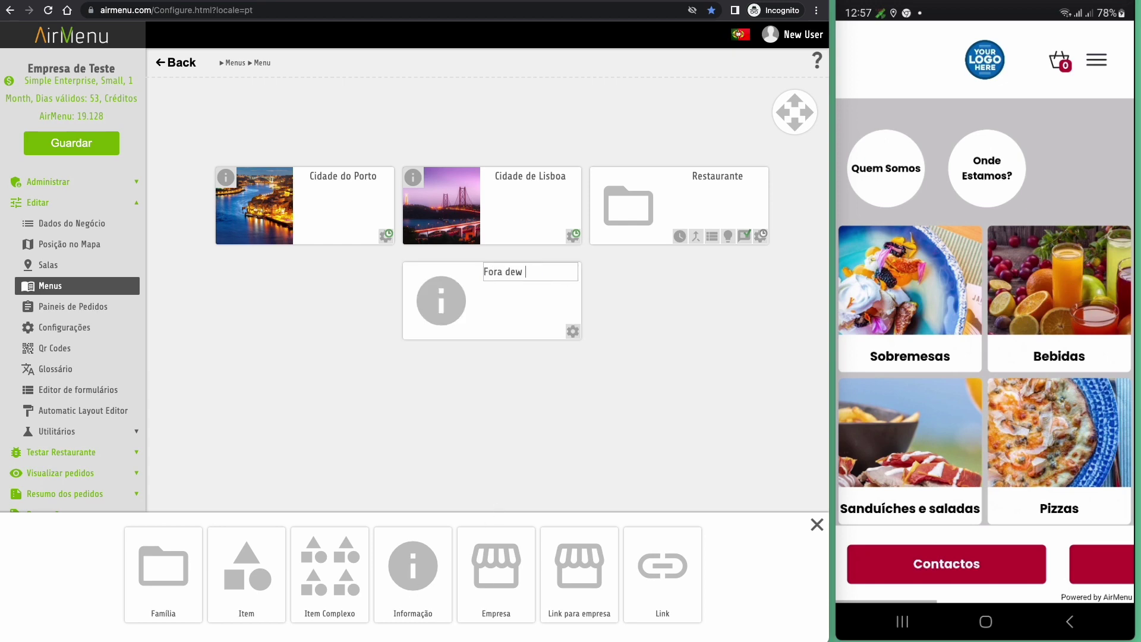
key(BackSpace)
key(BackSpace)
text(Cobertura)
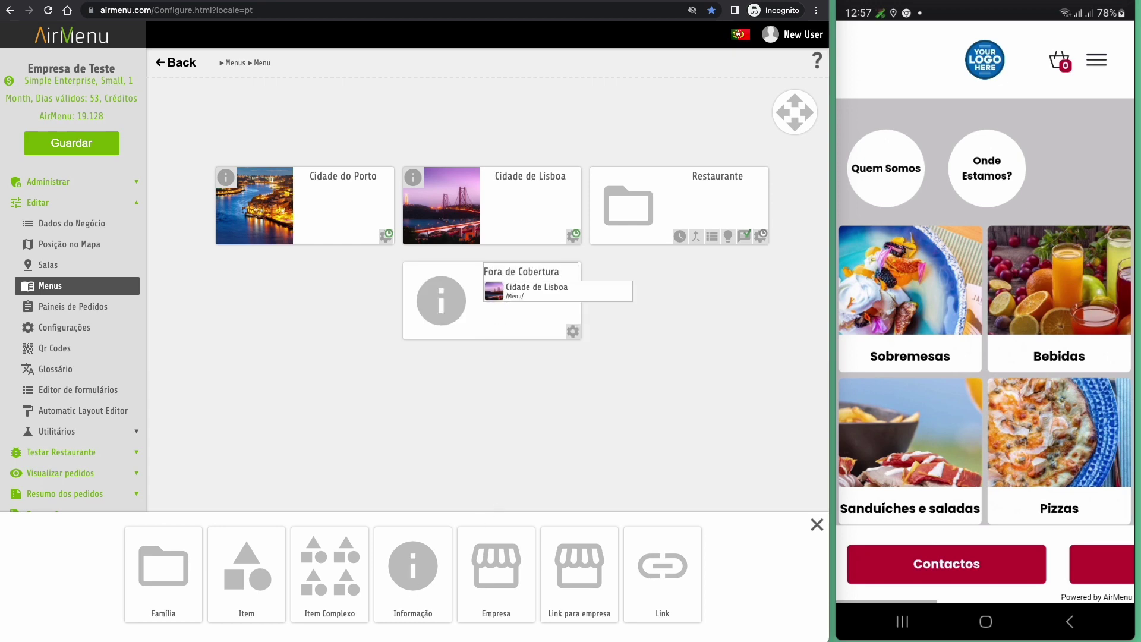
key(Return)
Assign the Fora de Cobertura entry a new Fora de Cobertura schedule limited to the Fora de Cobertura room, and move it before Restaurante
click(573, 332)
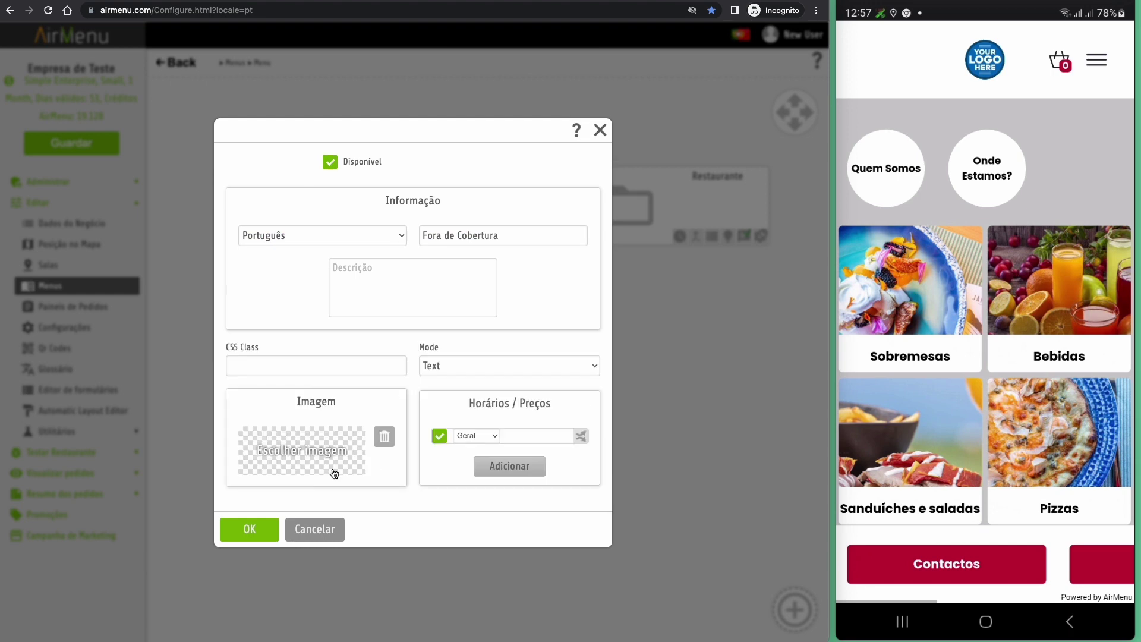
click(476, 436)
click(476, 521)
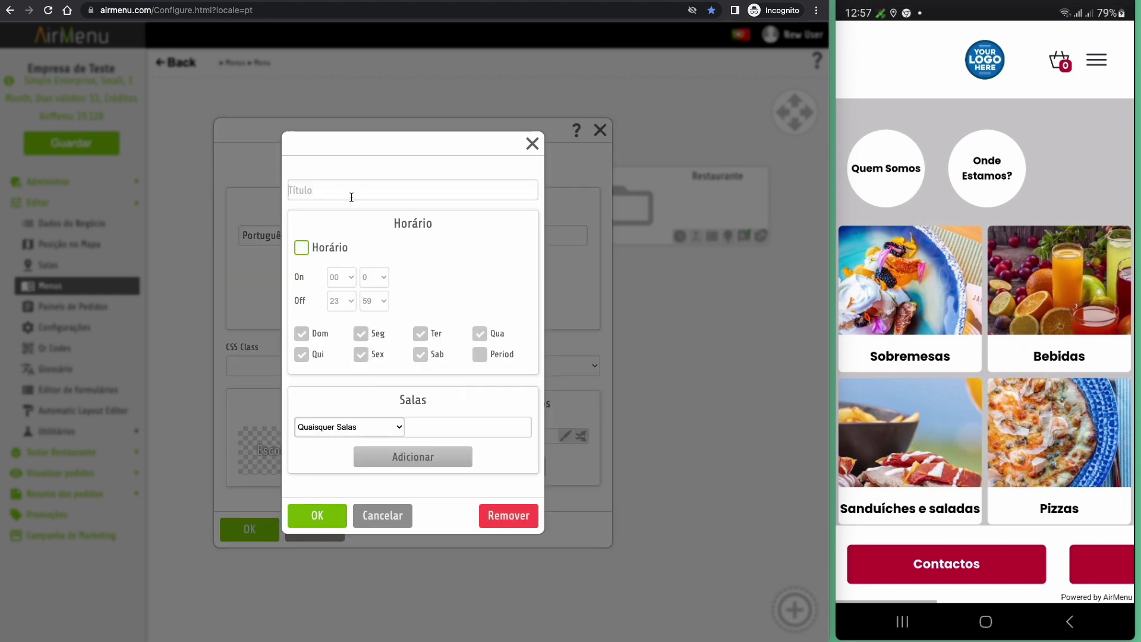
click(351, 198)
text(Fora de Cobertura)
click(345, 426)
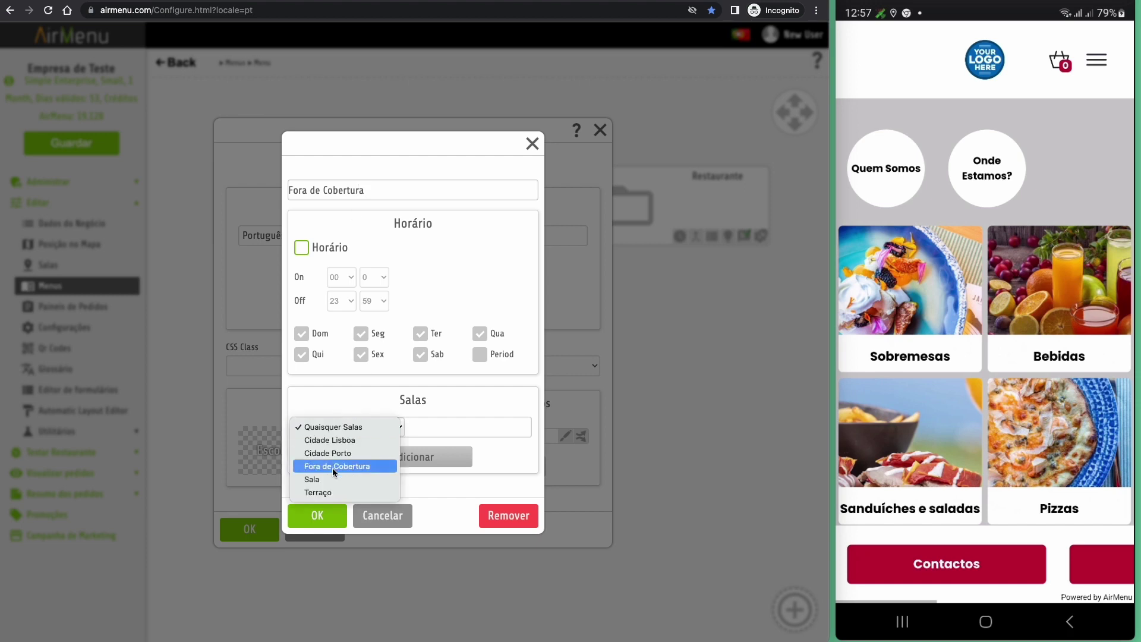
click(338, 466)
click(321, 516)
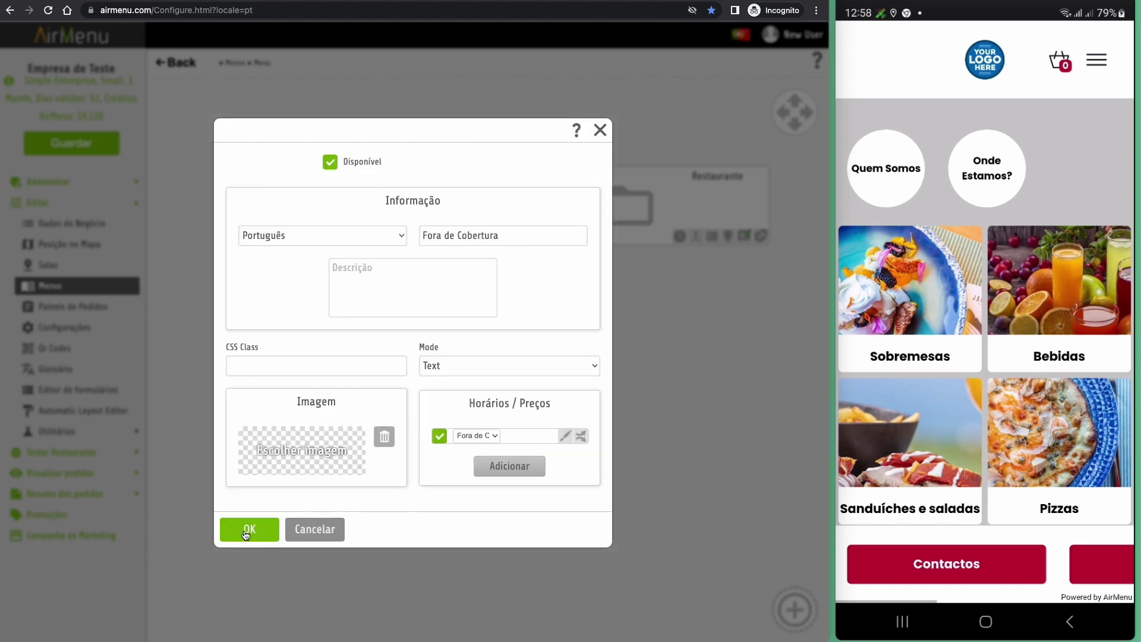
click(249, 529)
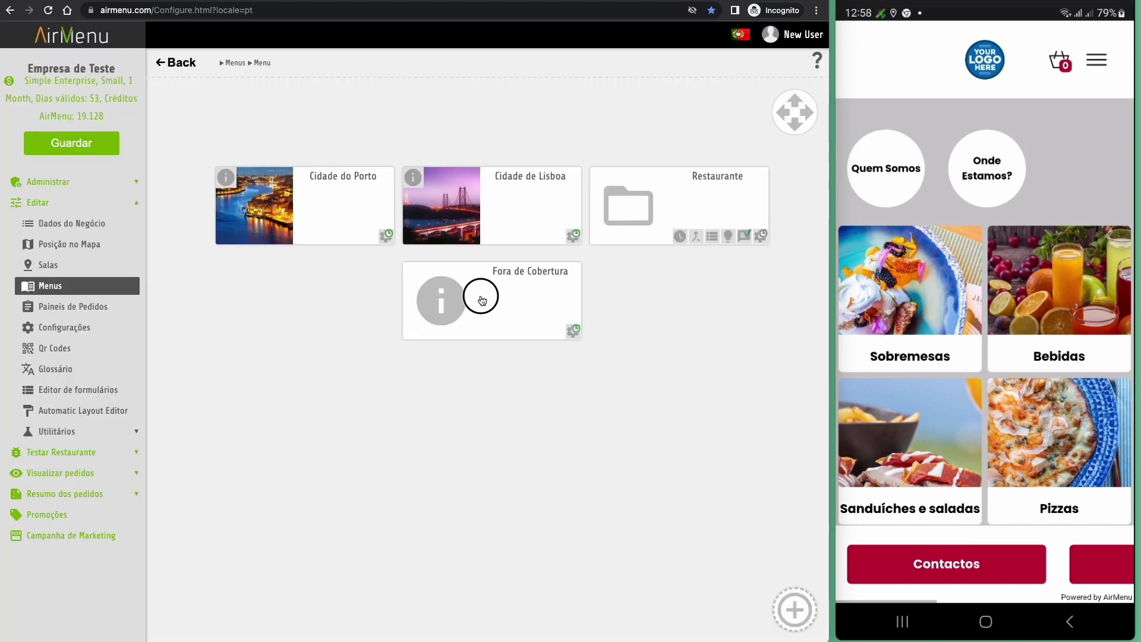
drag(479, 293, 660, 205)
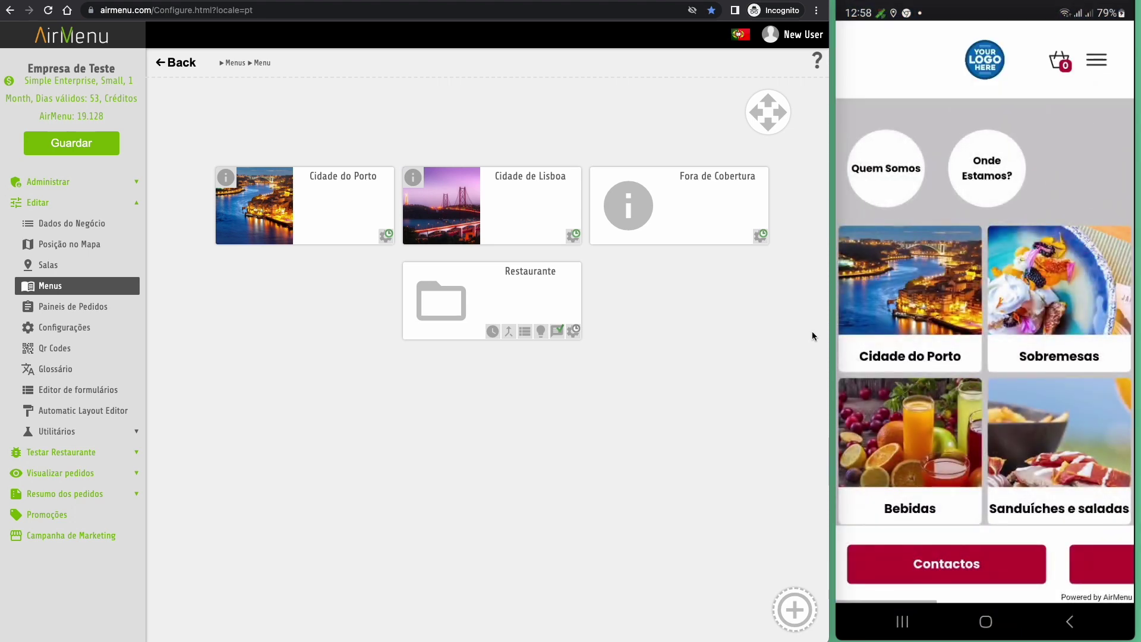
Add an item named Taxa Porto to the Restaurante family
click(516, 295)
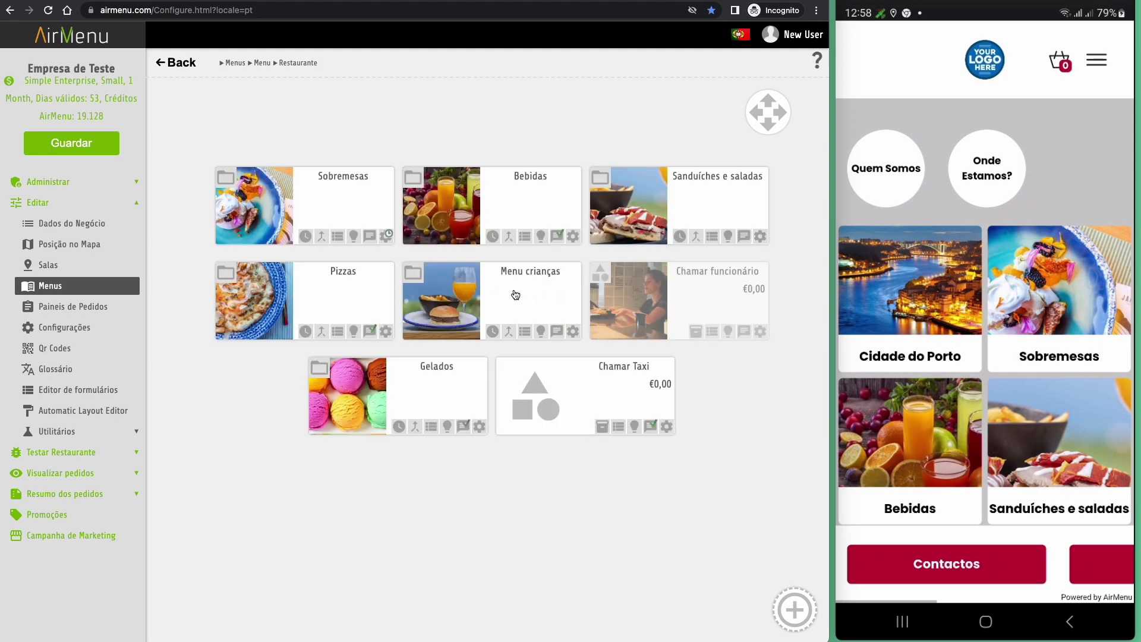
click(802, 611)
click(253, 589)
text(Ta)
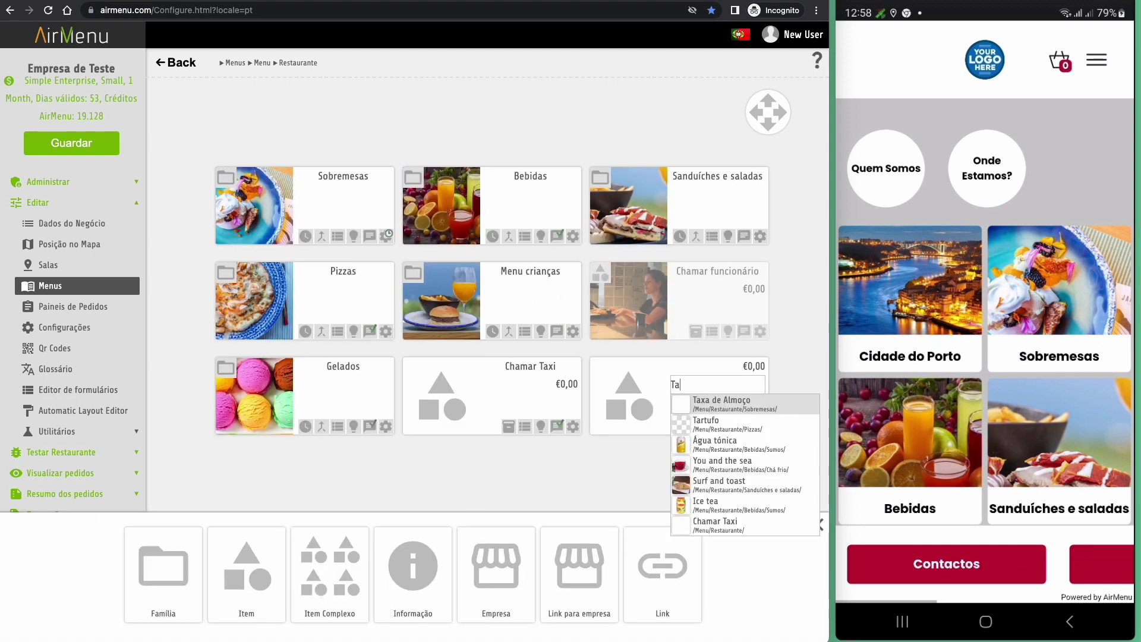
text(xa Porto)
key(Return)
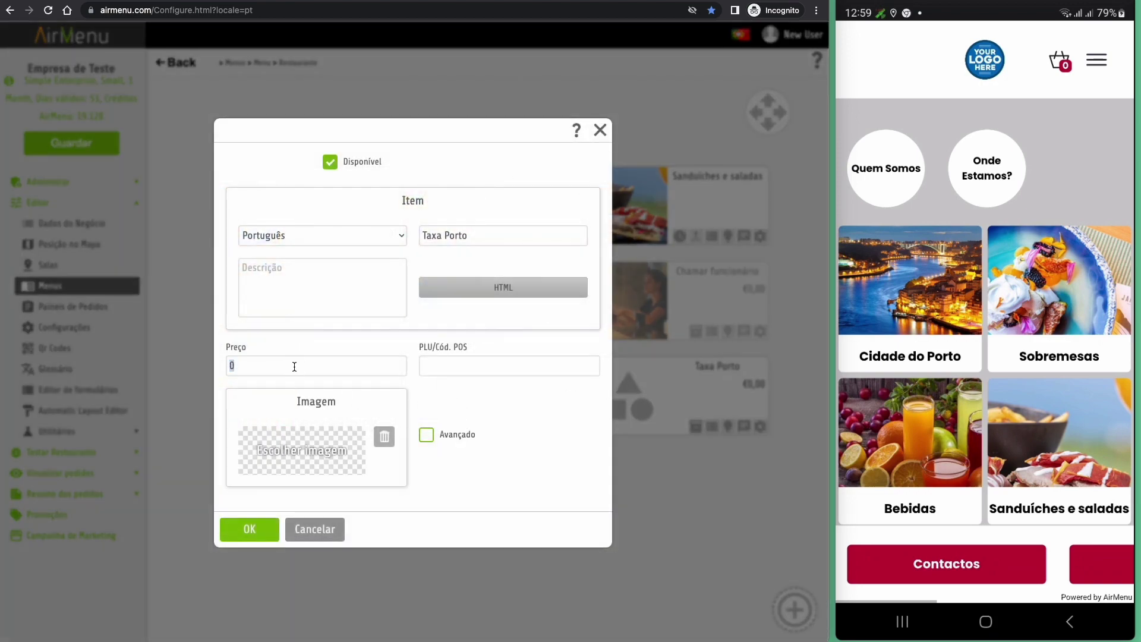
Set the Taxa Porto item's price to 5 in advanced mode and assign it the Cidade do Porto schedule
click(426, 435)
click(465, 511)
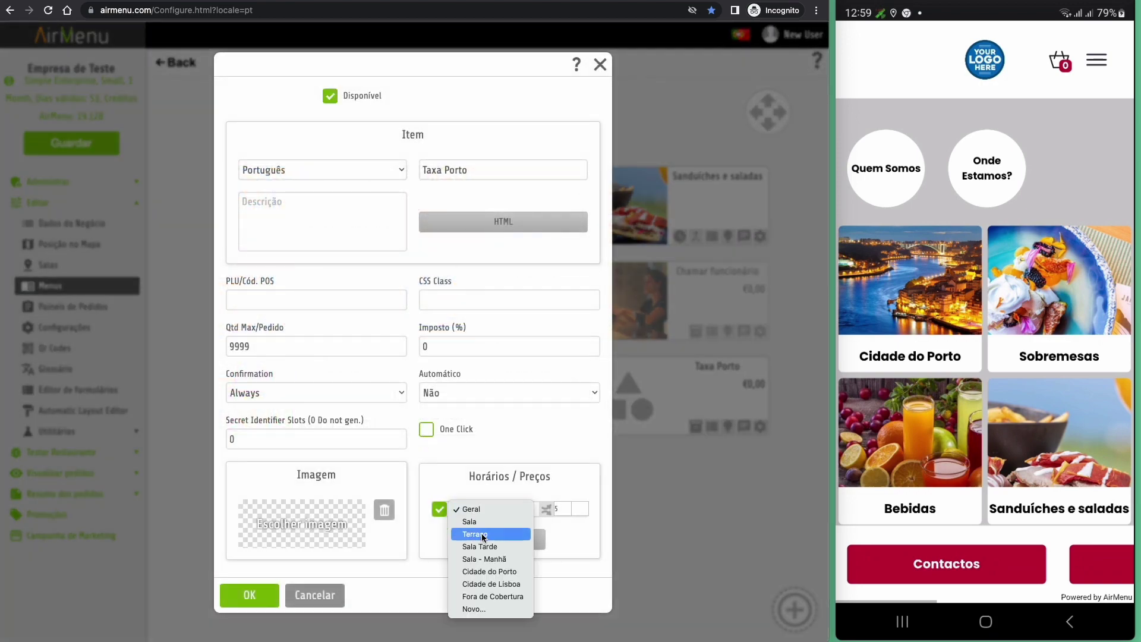
click(499, 573)
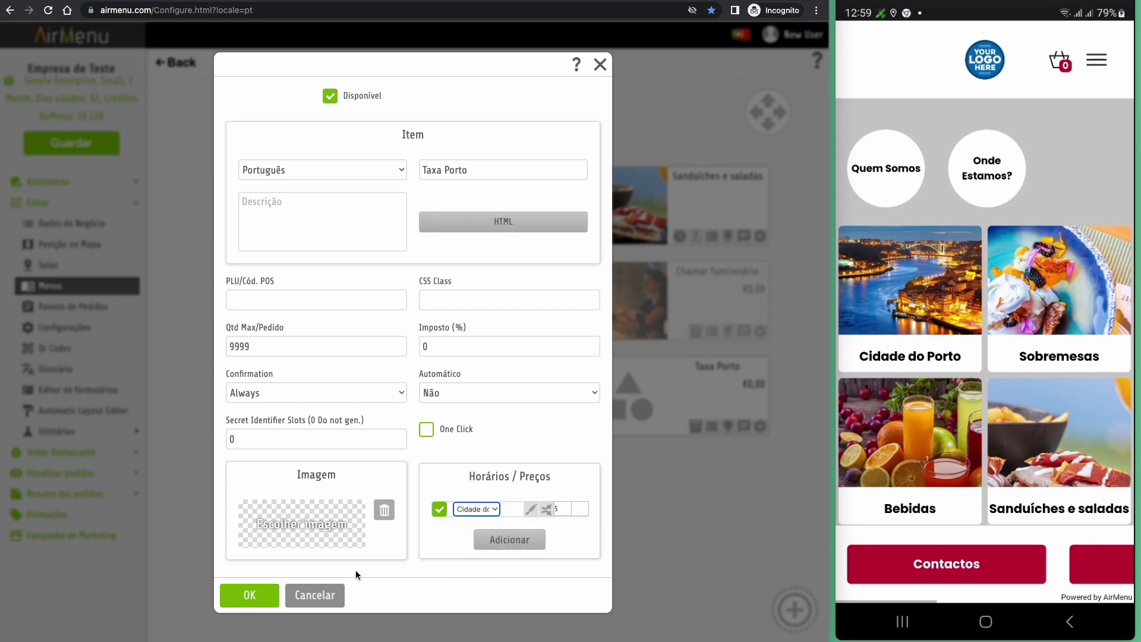
Set Taxa Porto's Automático option to Sim, agrupar e escolher no fim, and save the configuration
scroll(355, 571, down, 1)
click(448, 382)
click(456, 402)
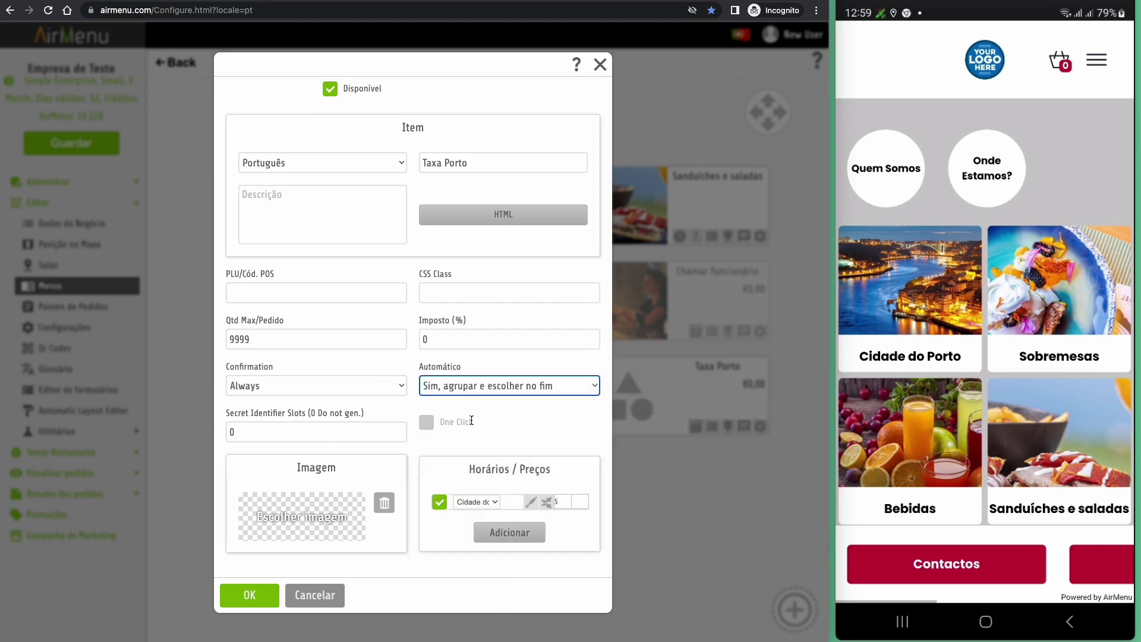
click(250, 595)
click(100, 137)
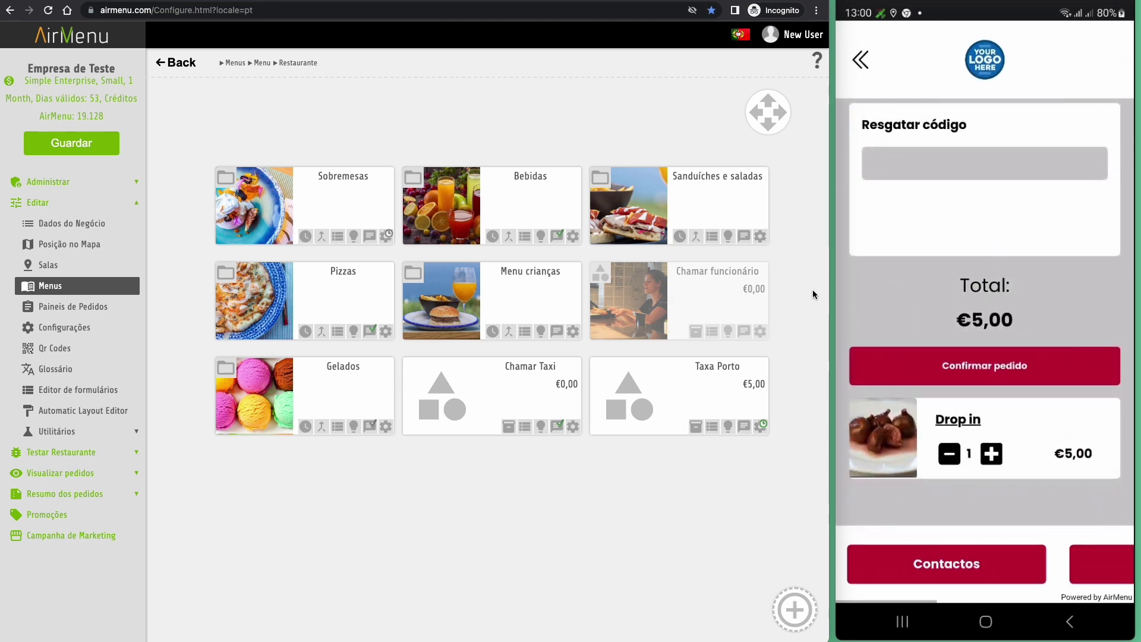
Enable Pedir localização/Codigo Postal/Morada, Permitir pesquisa de morada and Preencher morada atual in the general settings, and save
click(67, 329)
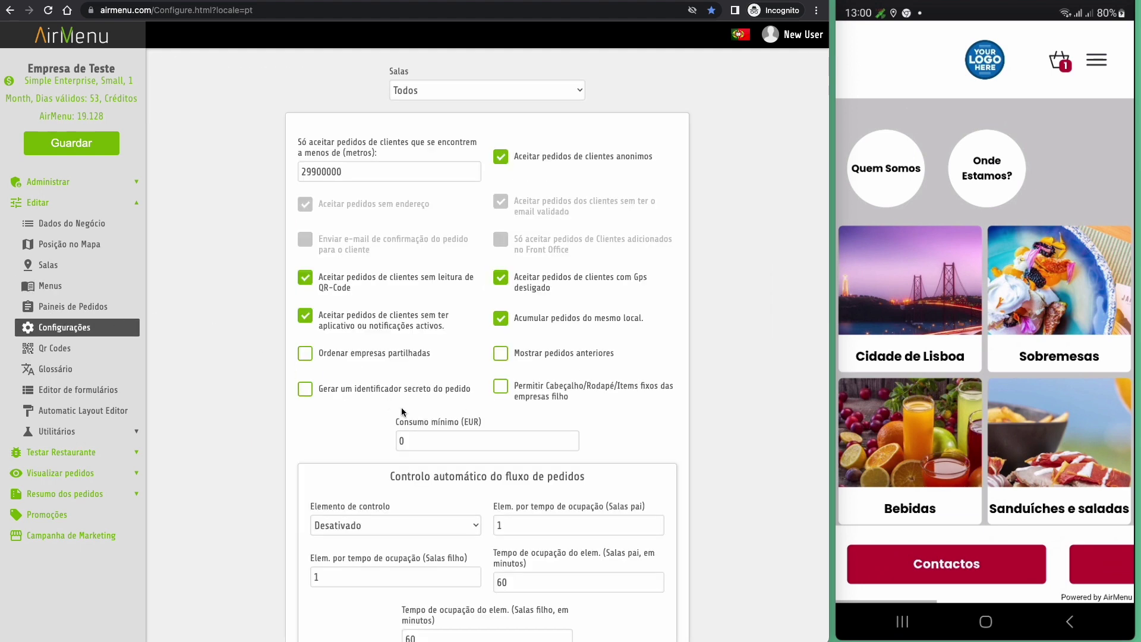
scroll(401, 411, down, 10)
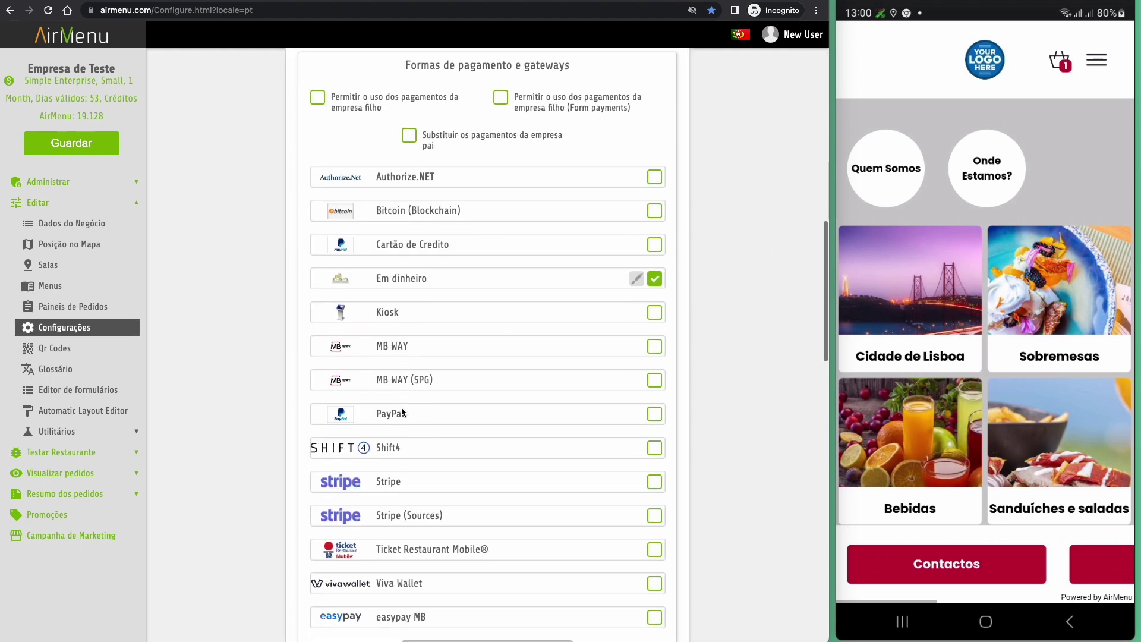
scroll(401, 408, down, 10)
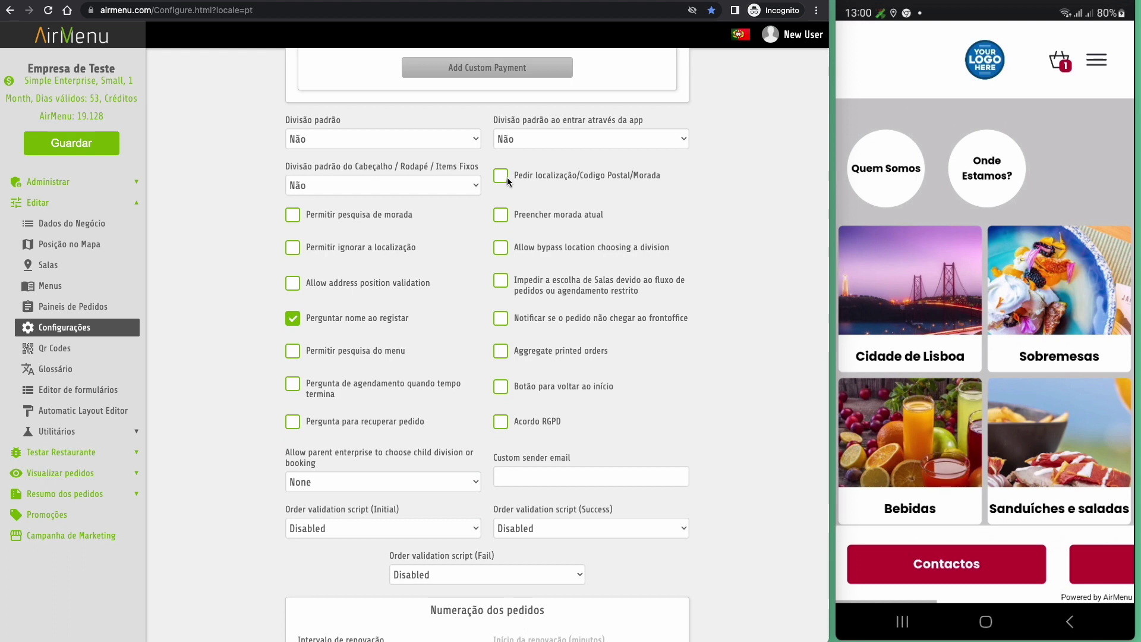
click(504, 177)
click(293, 217)
click(503, 218)
click(77, 147)
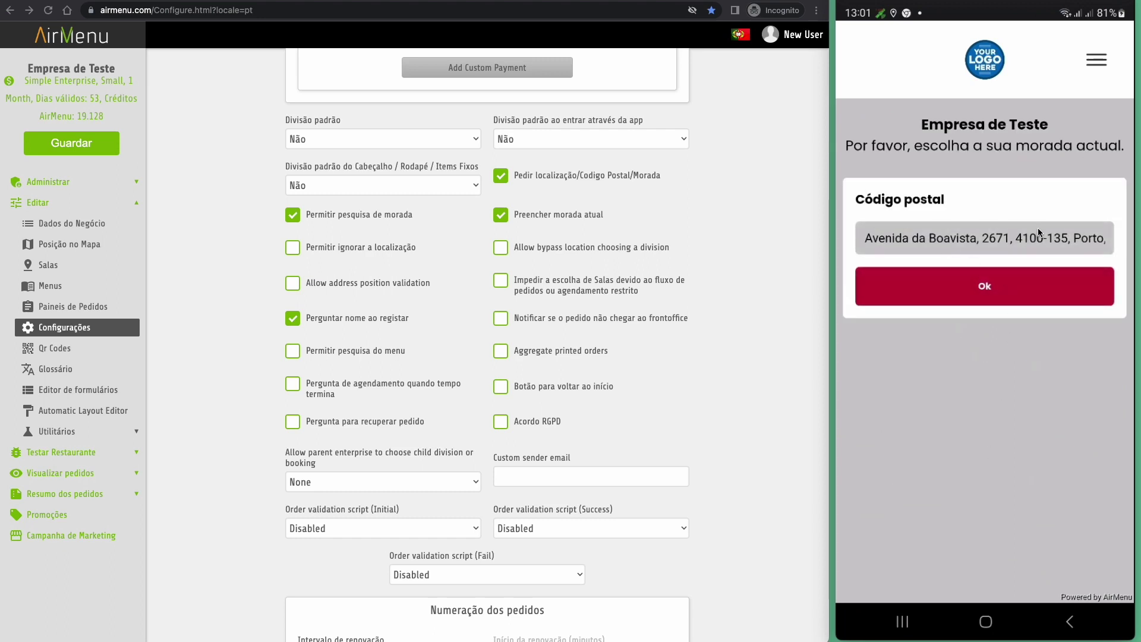
Confirm the prefilled current address in the customer's mobile view
click(979, 290)
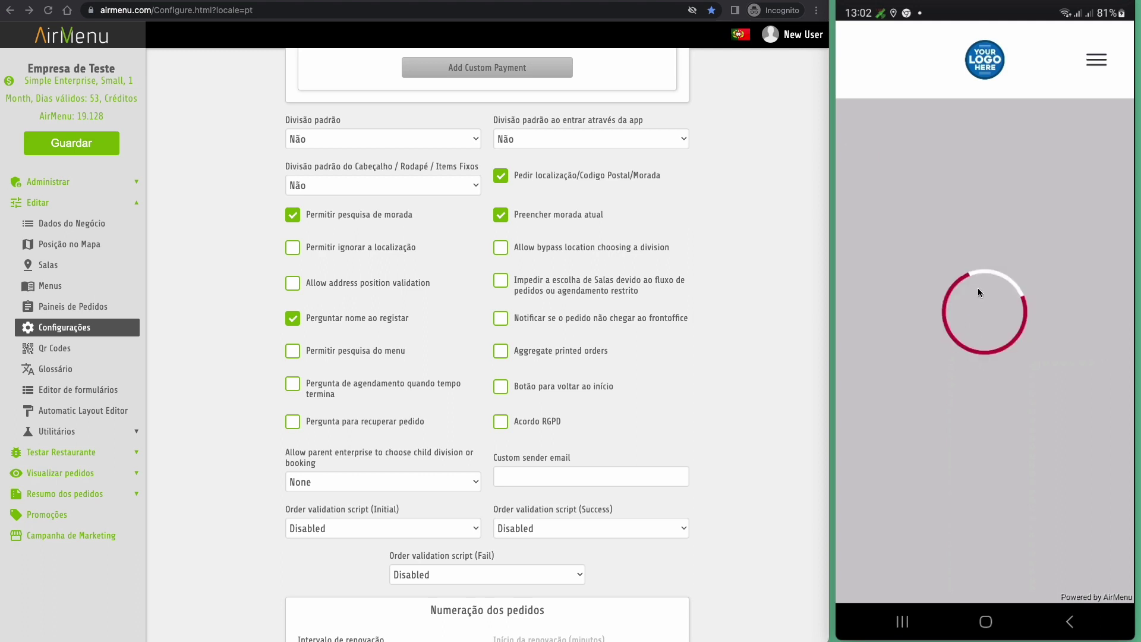